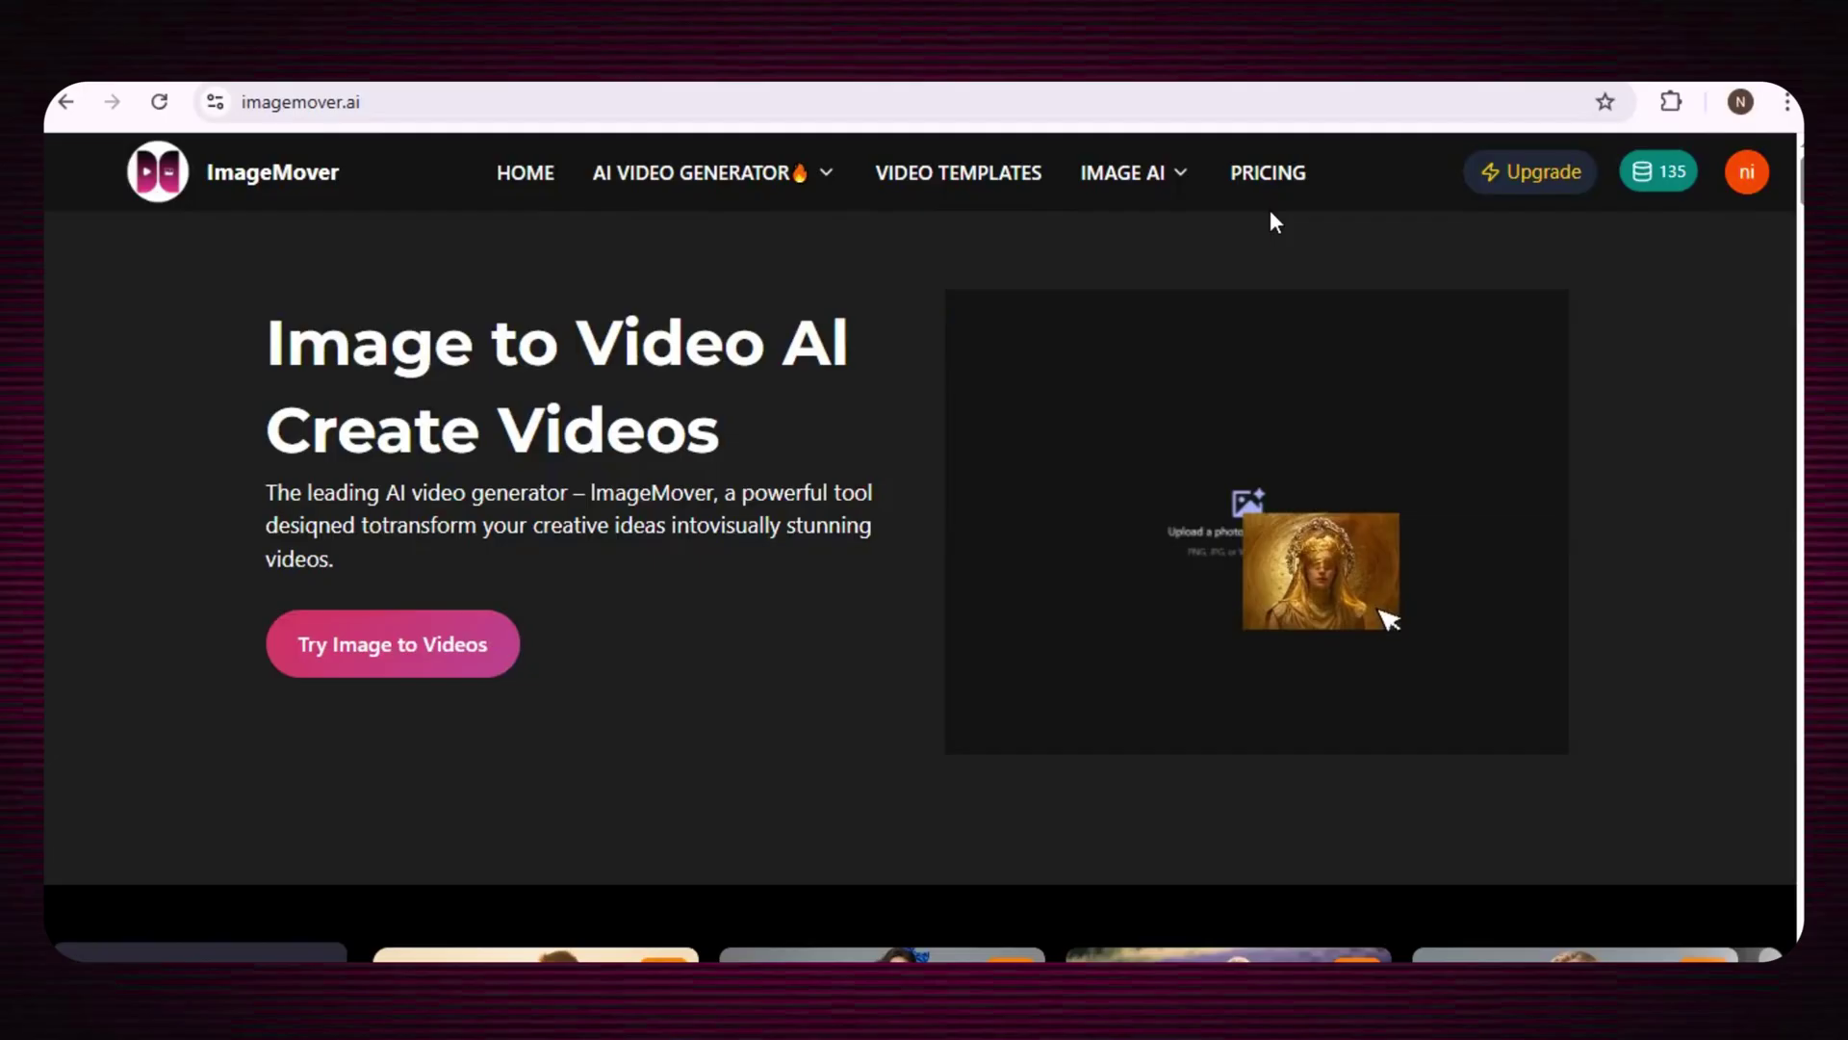
{"action": "scroll", "coordinate": [817, 371], "scroll_direction": "down", "scroll_amount": 5}
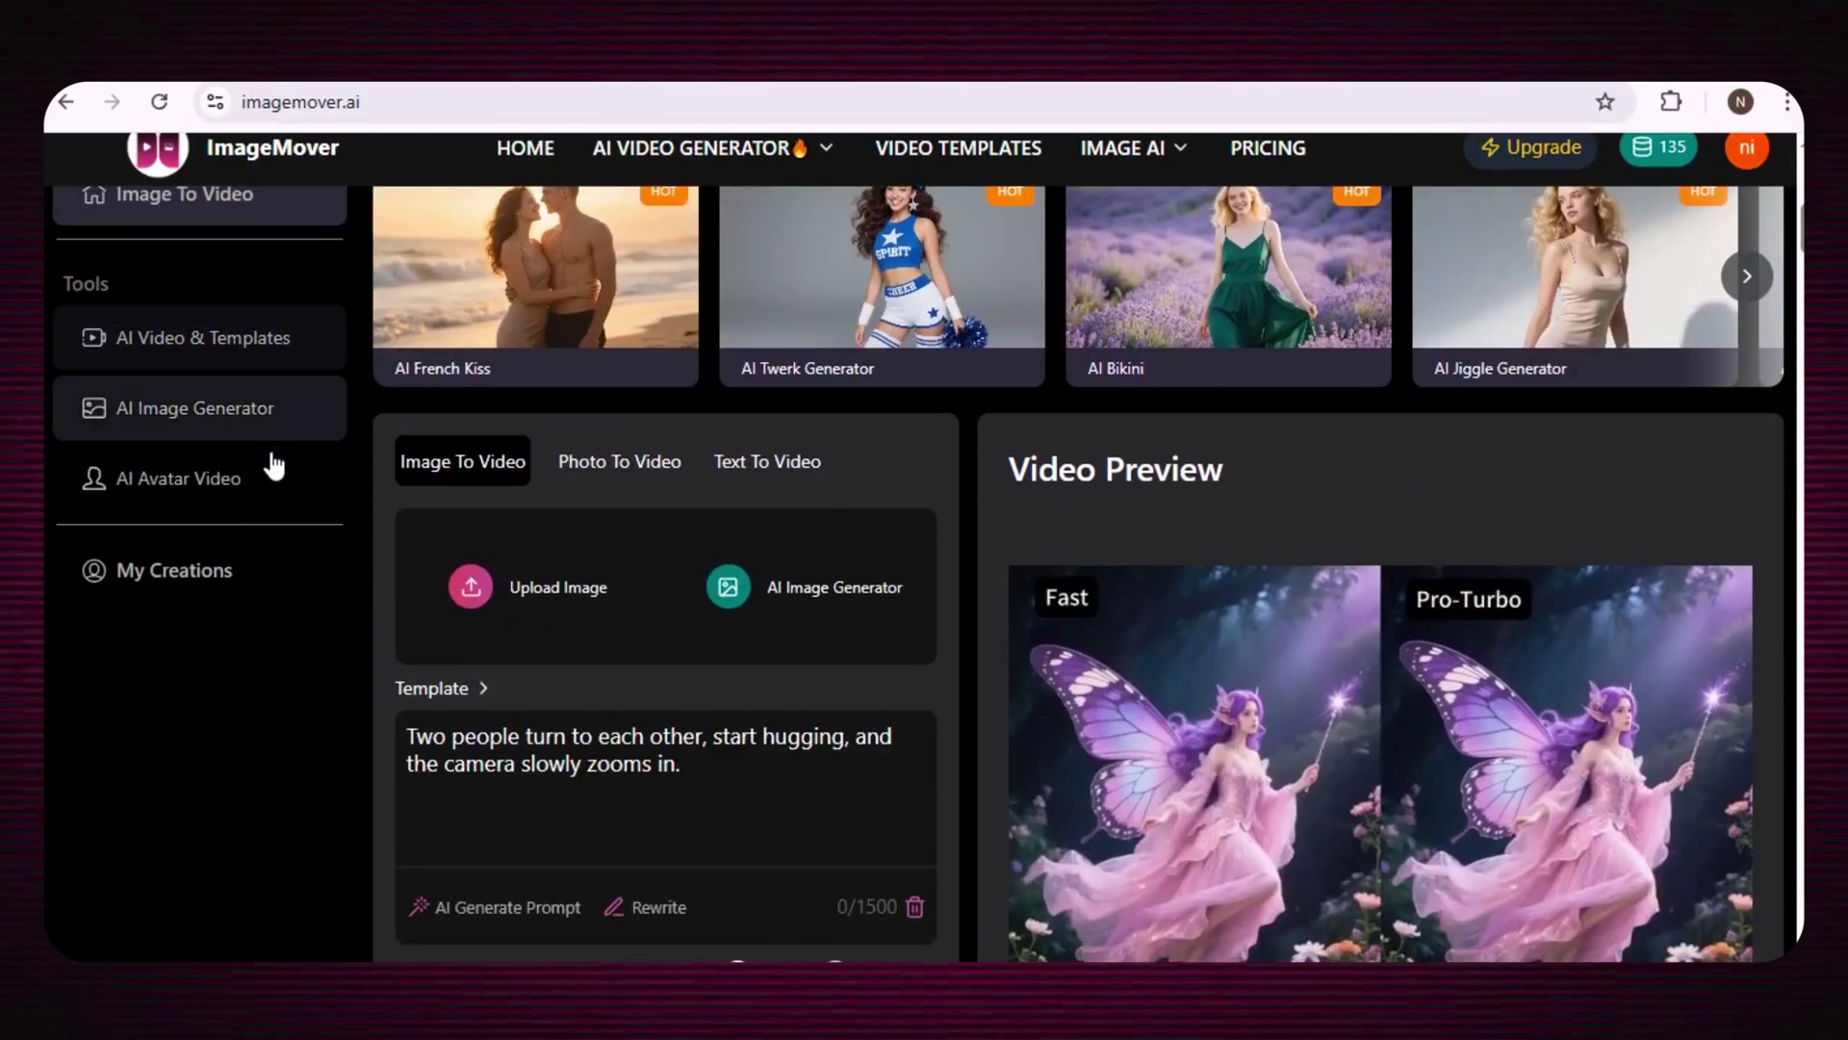
{"action": "scroll", "coordinate": [608, 512], "scroll_direction": "down", "scroll_amount": 1}
{"action": "scroll", "coordinate": [844, 539], "scroll_direction": "up", "scroll_amount": 3}
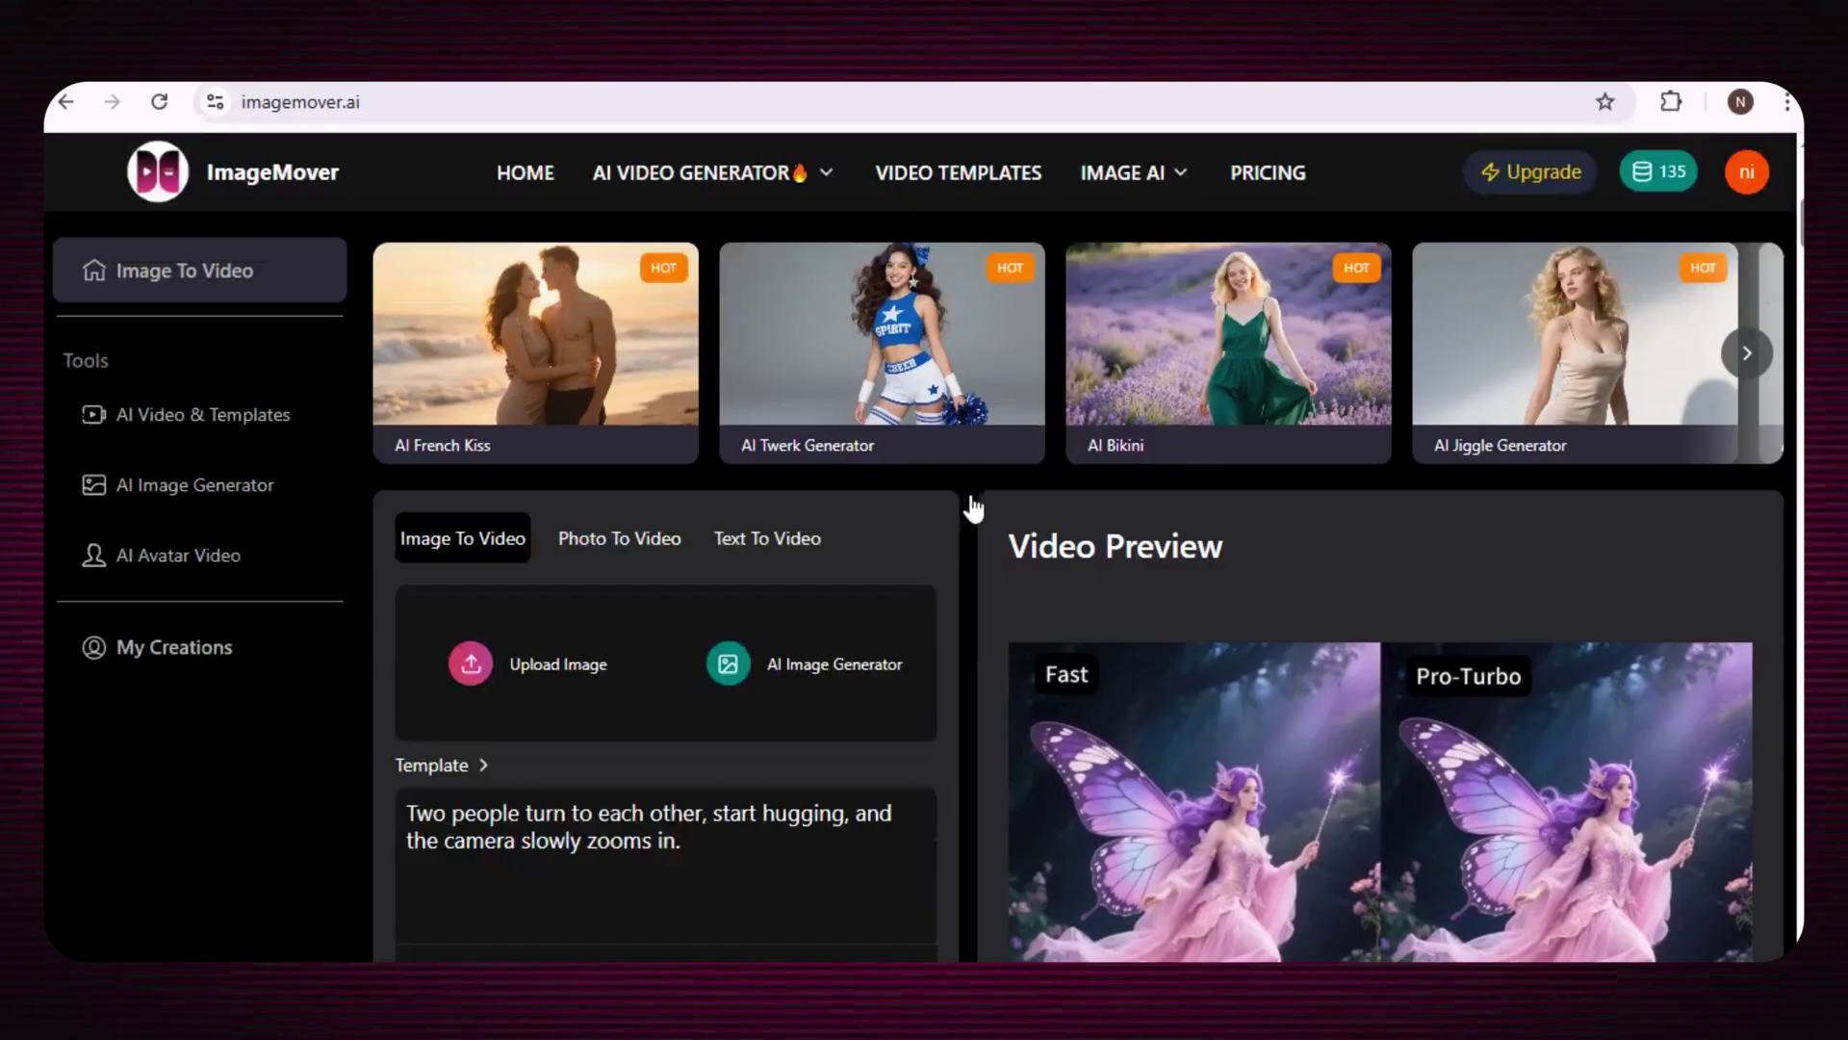
{"action": "scroll", "coordinate": [968, 507], "scroll_direction": "up", "scroll_amount": 2}
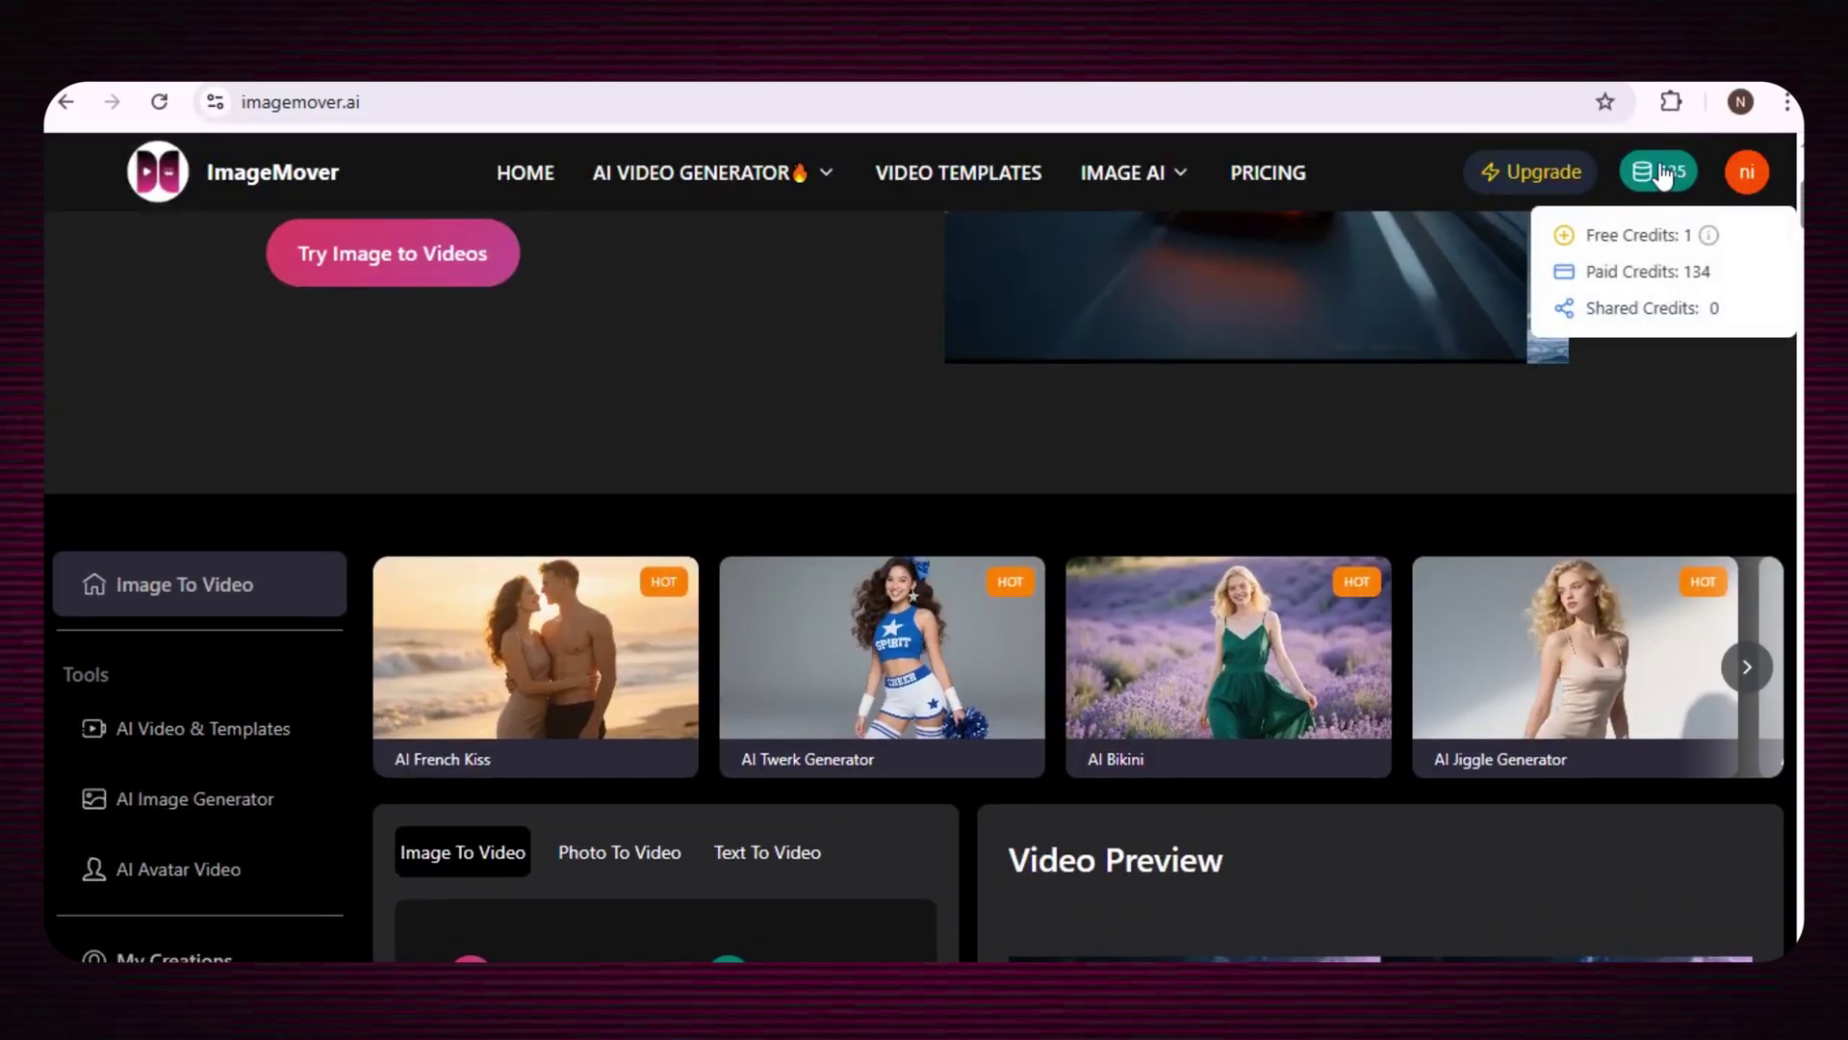
{"action": "scroll", "coordinate": [782, 539], "scroll_direction": "up", "scroll_amount": 3}
{"action": "scroll", "coordinate": [783, 538], "scroll_direction": "down", "scroll_amount": 3}
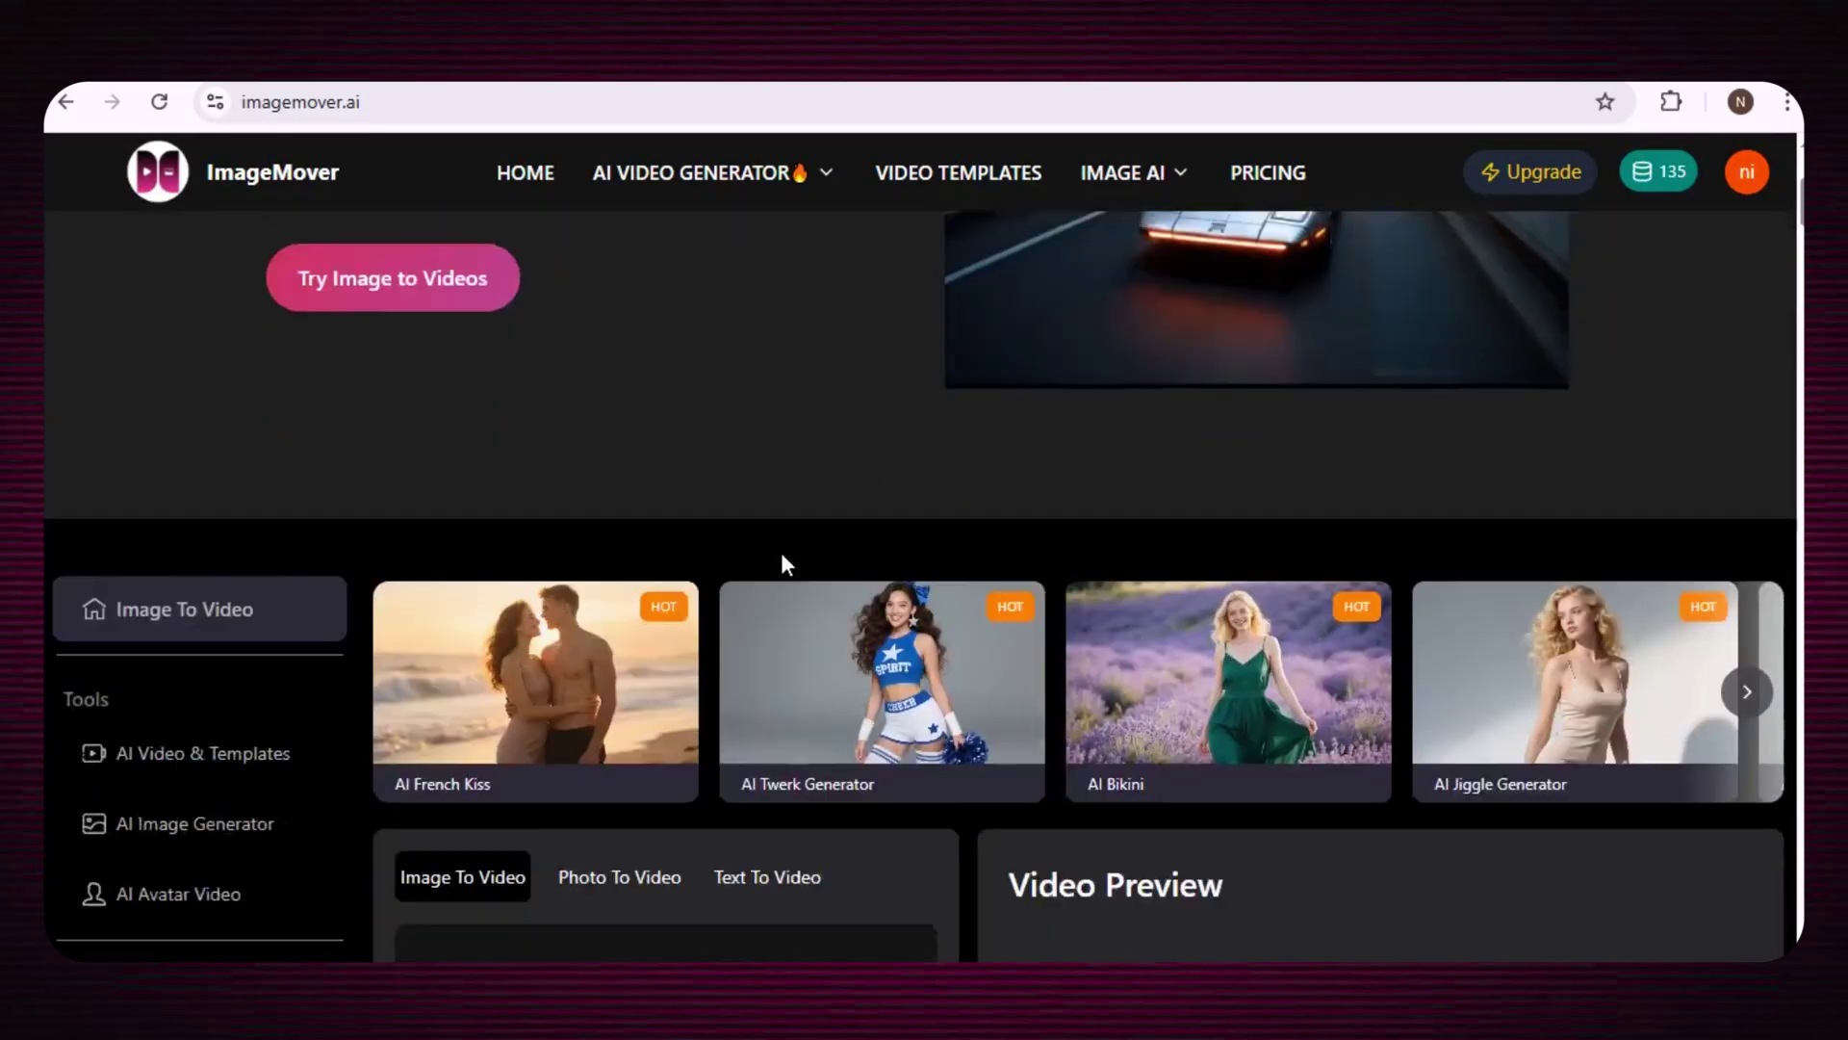
{"action": "scroll", "coordinate": [782, 563], "scroll_direction": "down", "scroll_amount": 2}
{"action": "scroll", "coordinate": [782, 553], "scroll_direction": "down", "scroll_amount": 2}
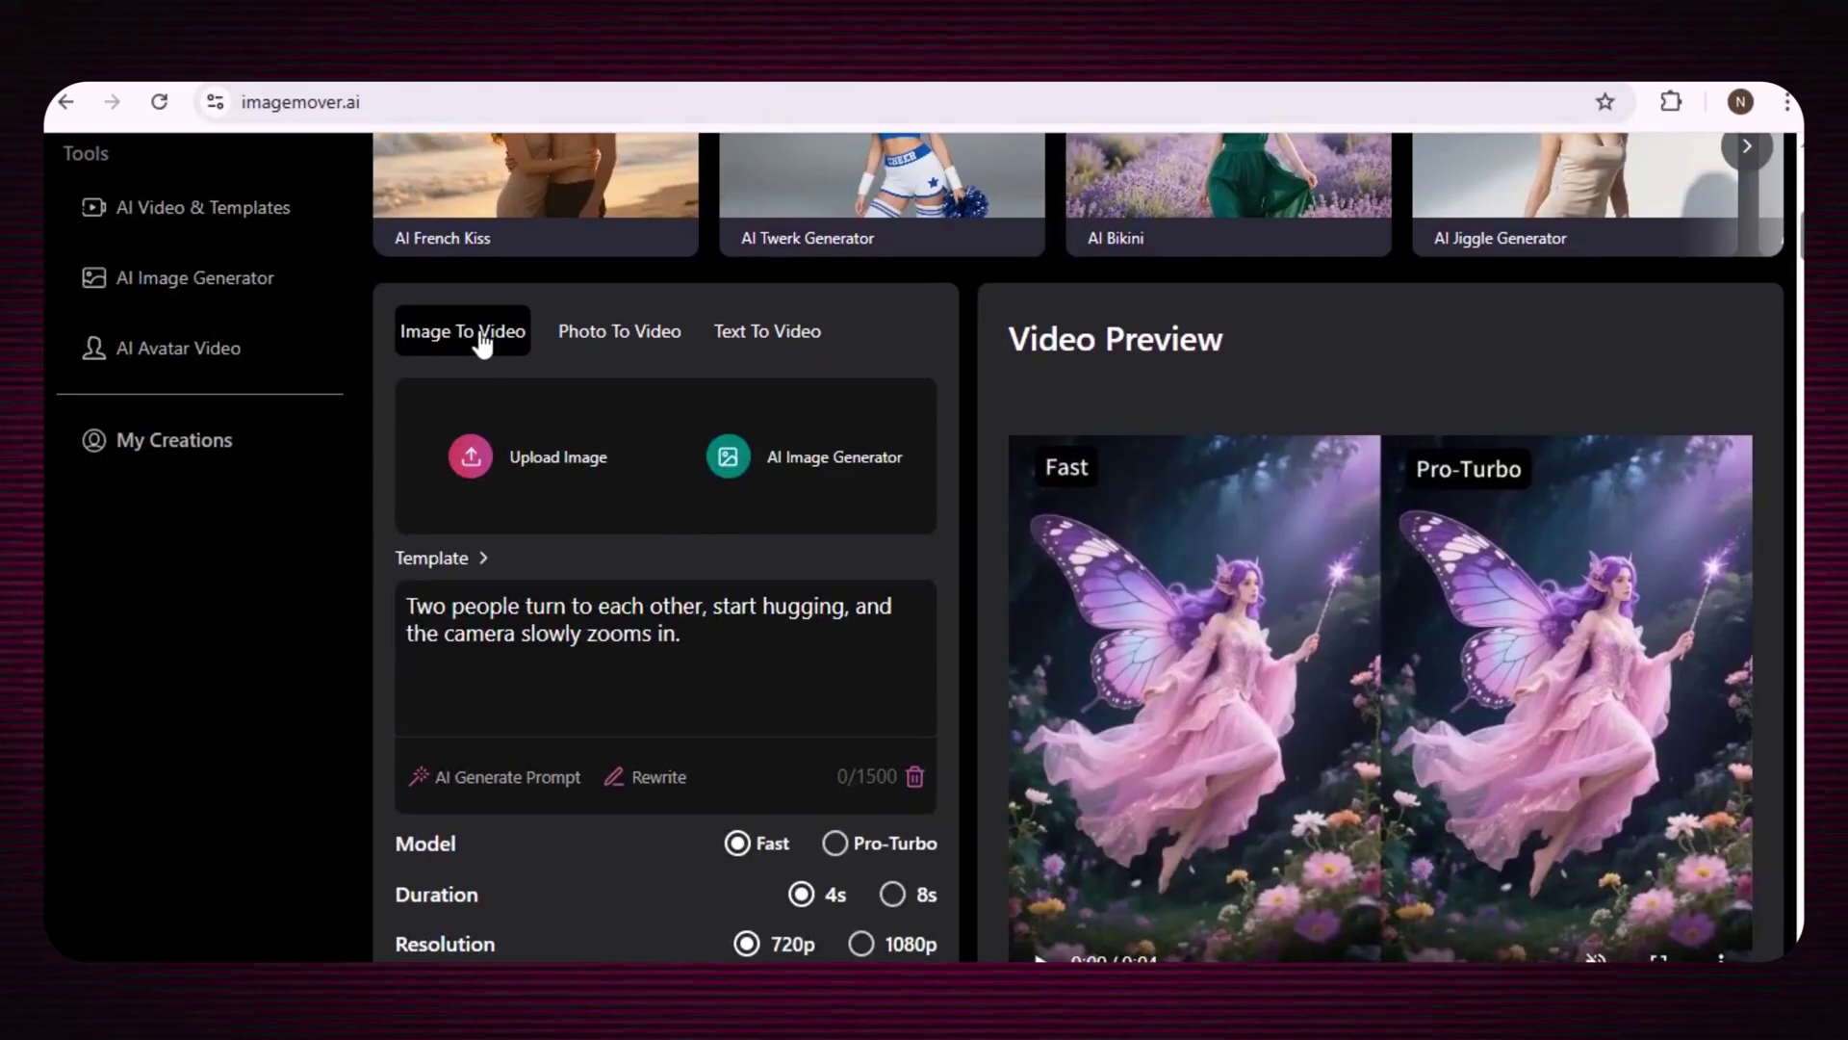
{"action": "scroll", "coordinate": [894, 509], "scroll_direction": "down", "scroll_amount": 2}
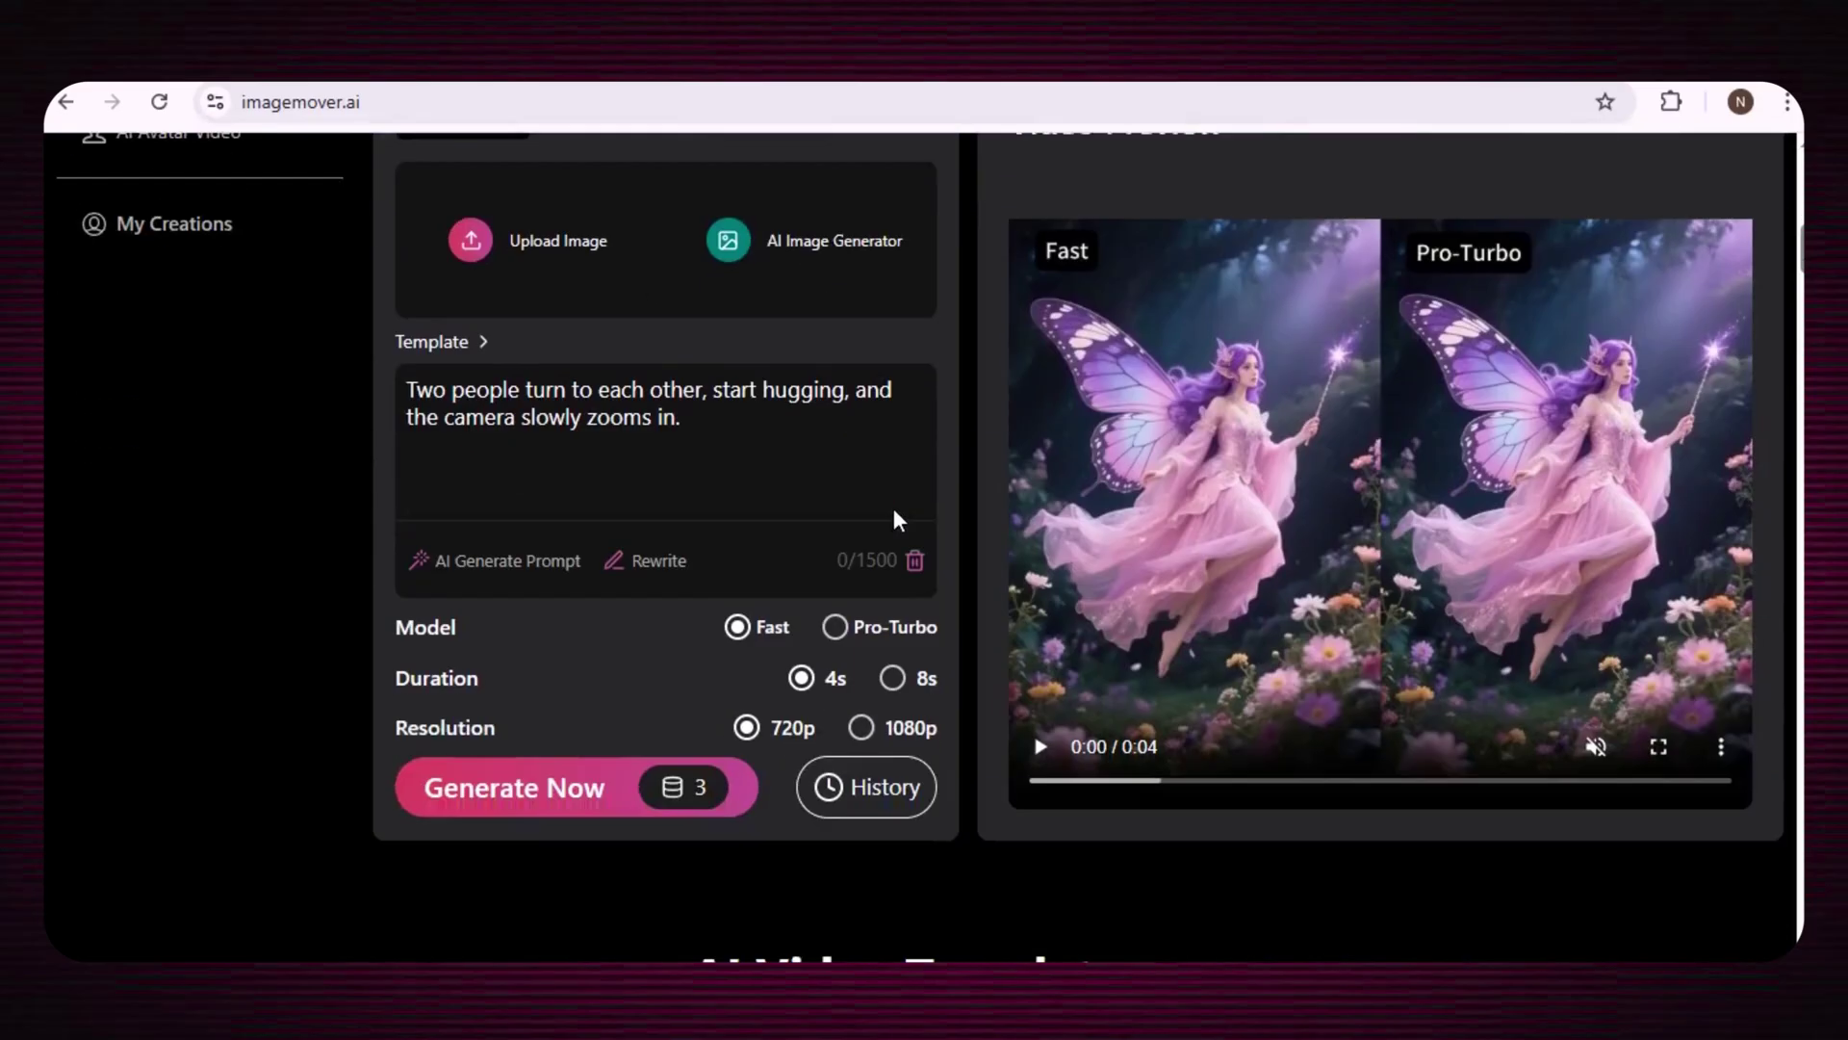
{"action": "scroll", "coordinate": [867, 546], "scroll_direction": "down", "scroll_amount": 3}
{"action": "left_click_drag", "start_coordinate": [664, 676], "coordinate": [1160, 682]}
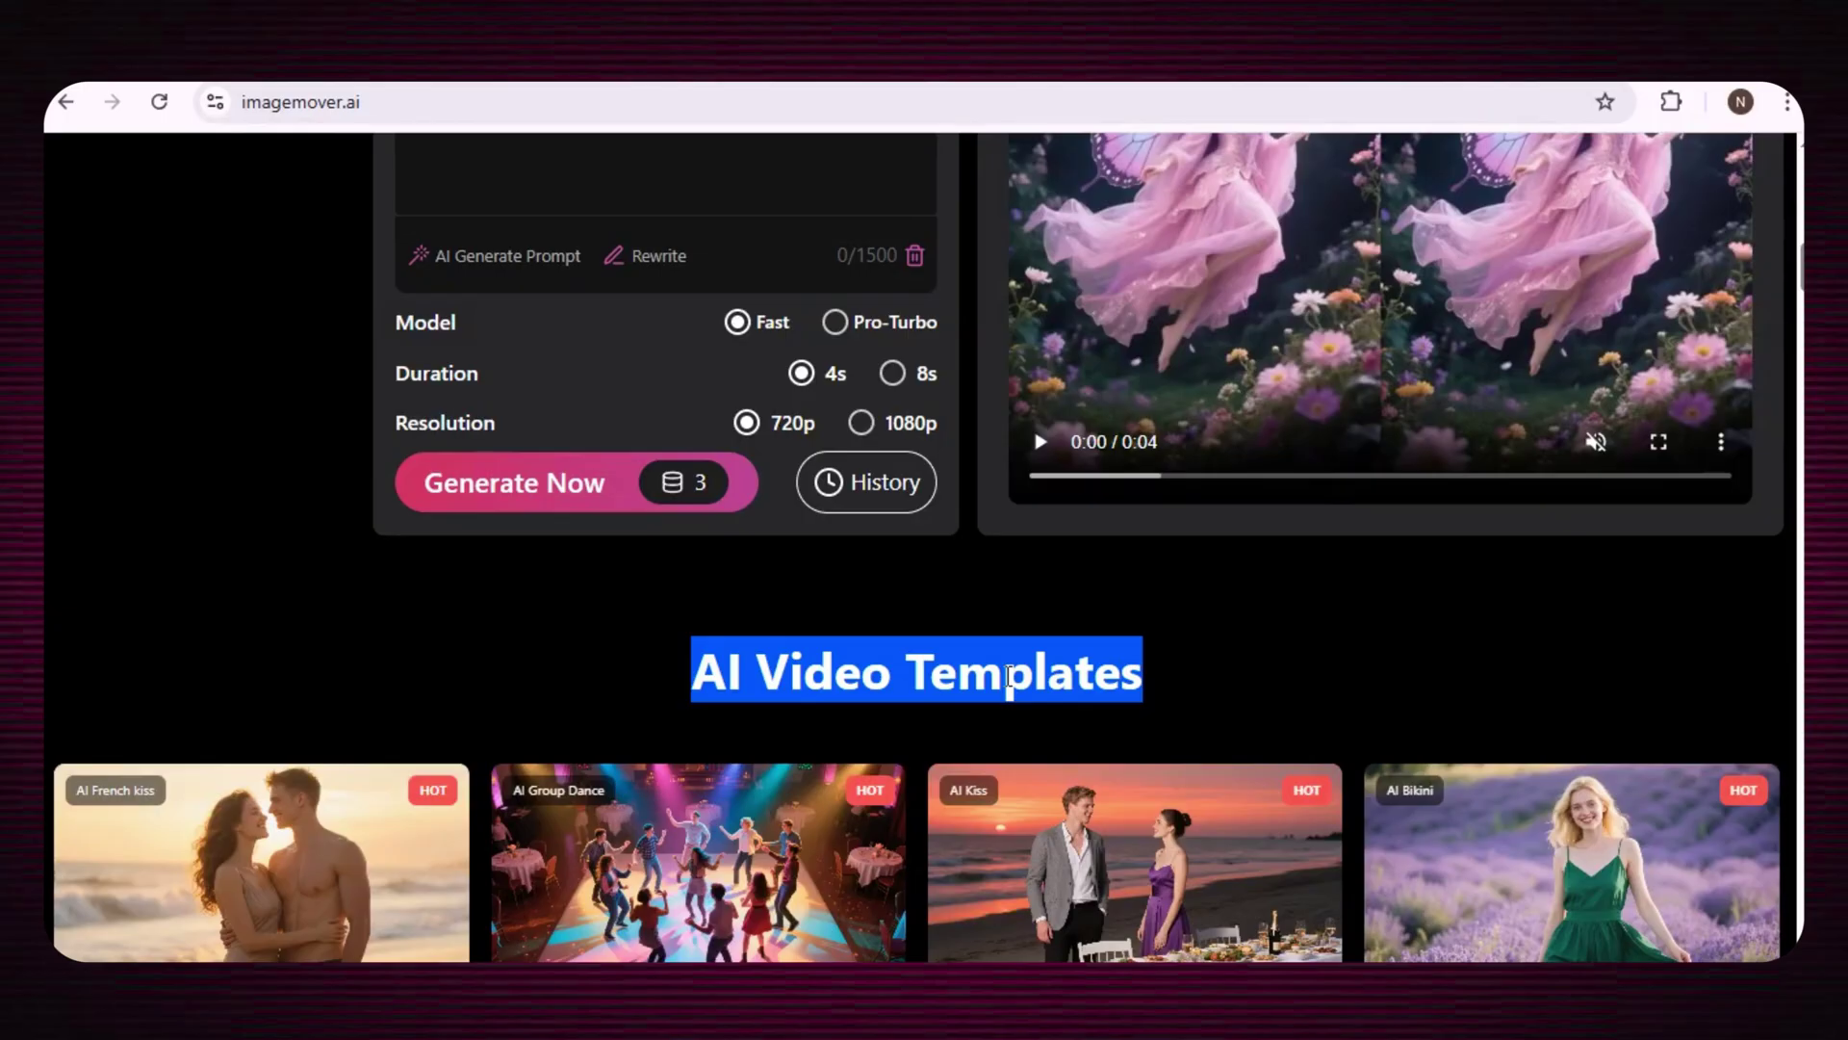
Step: Paste the prepared walking prompt into the description and start generating with Fast/4s/720p
{"action": "left_click", "coordinate": [969, 648]}
{"action": "scroll", "coordinate": [868, 648], "scroll_direction": "up", "scroll_amount": 2}
{"action": "scroll", "coordinate": [579, 506], "scroll_direction": "up", "scroll_amount": 3}
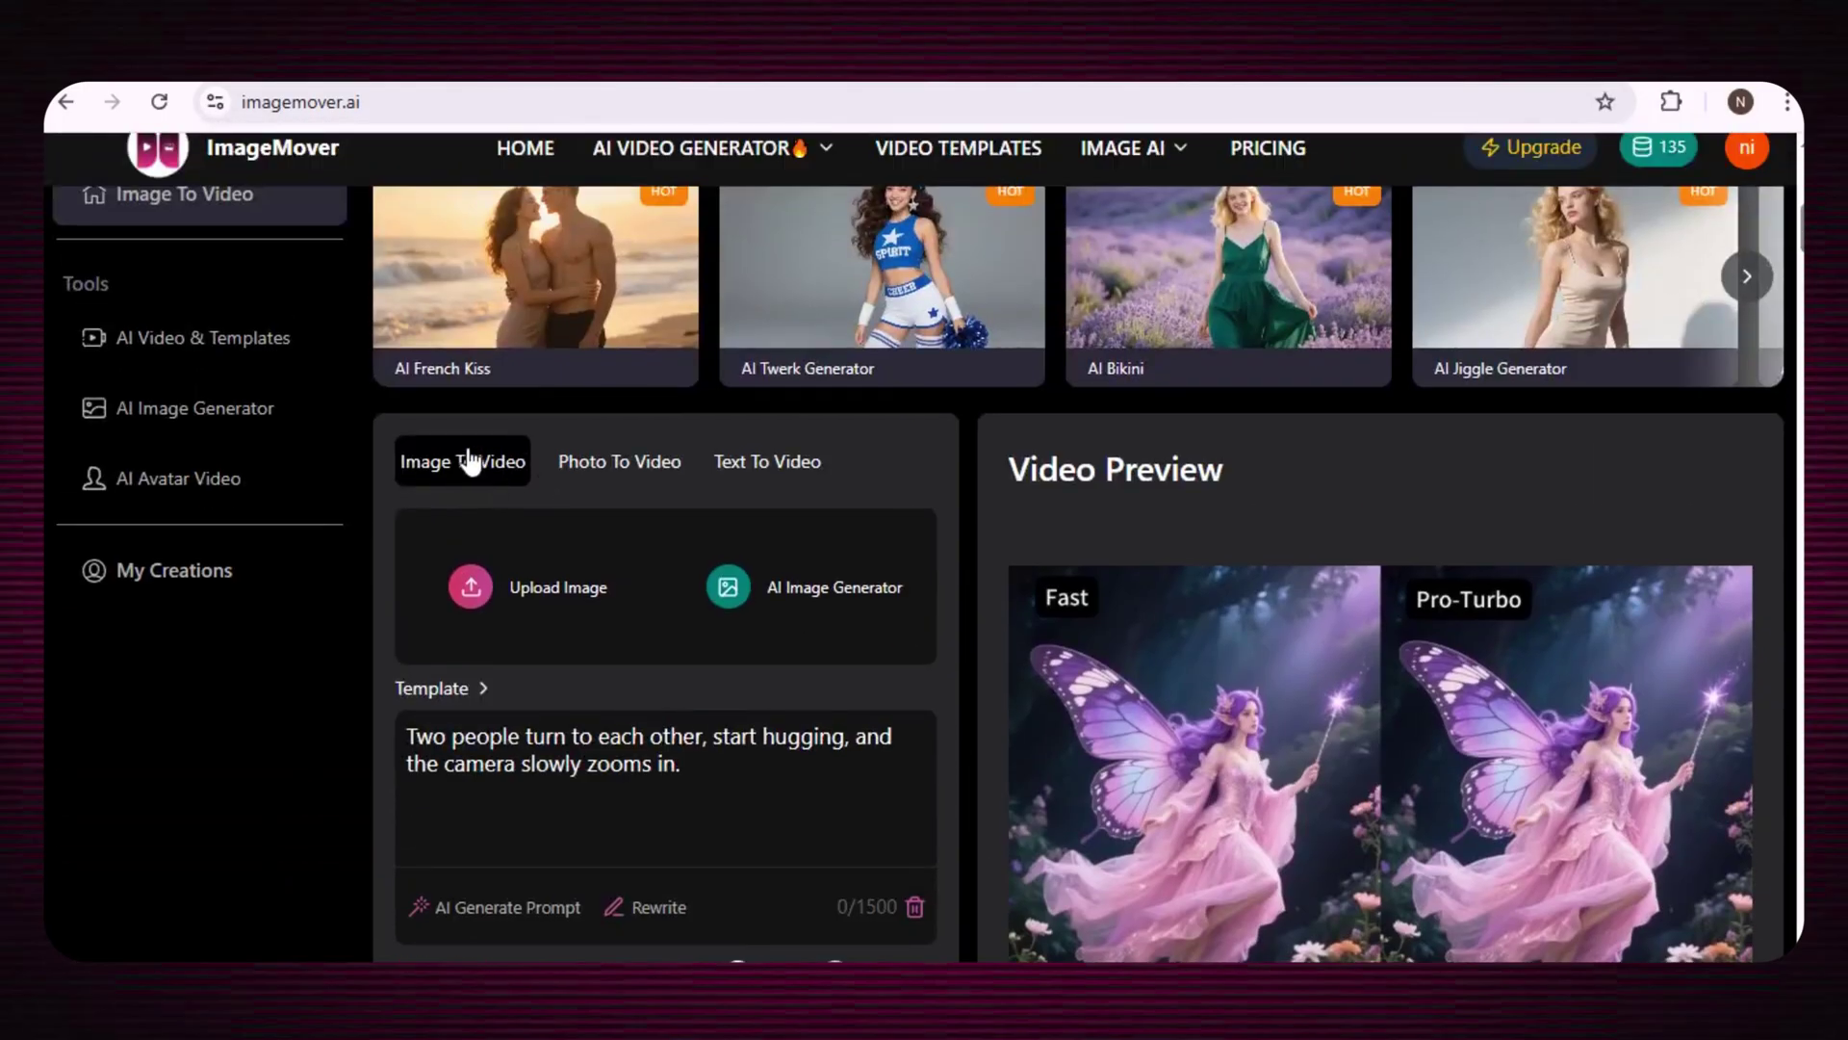
{"action": "scroll", "coordinate": [567, 398], "scroll_direction": "down", "scroll_amount": 1}
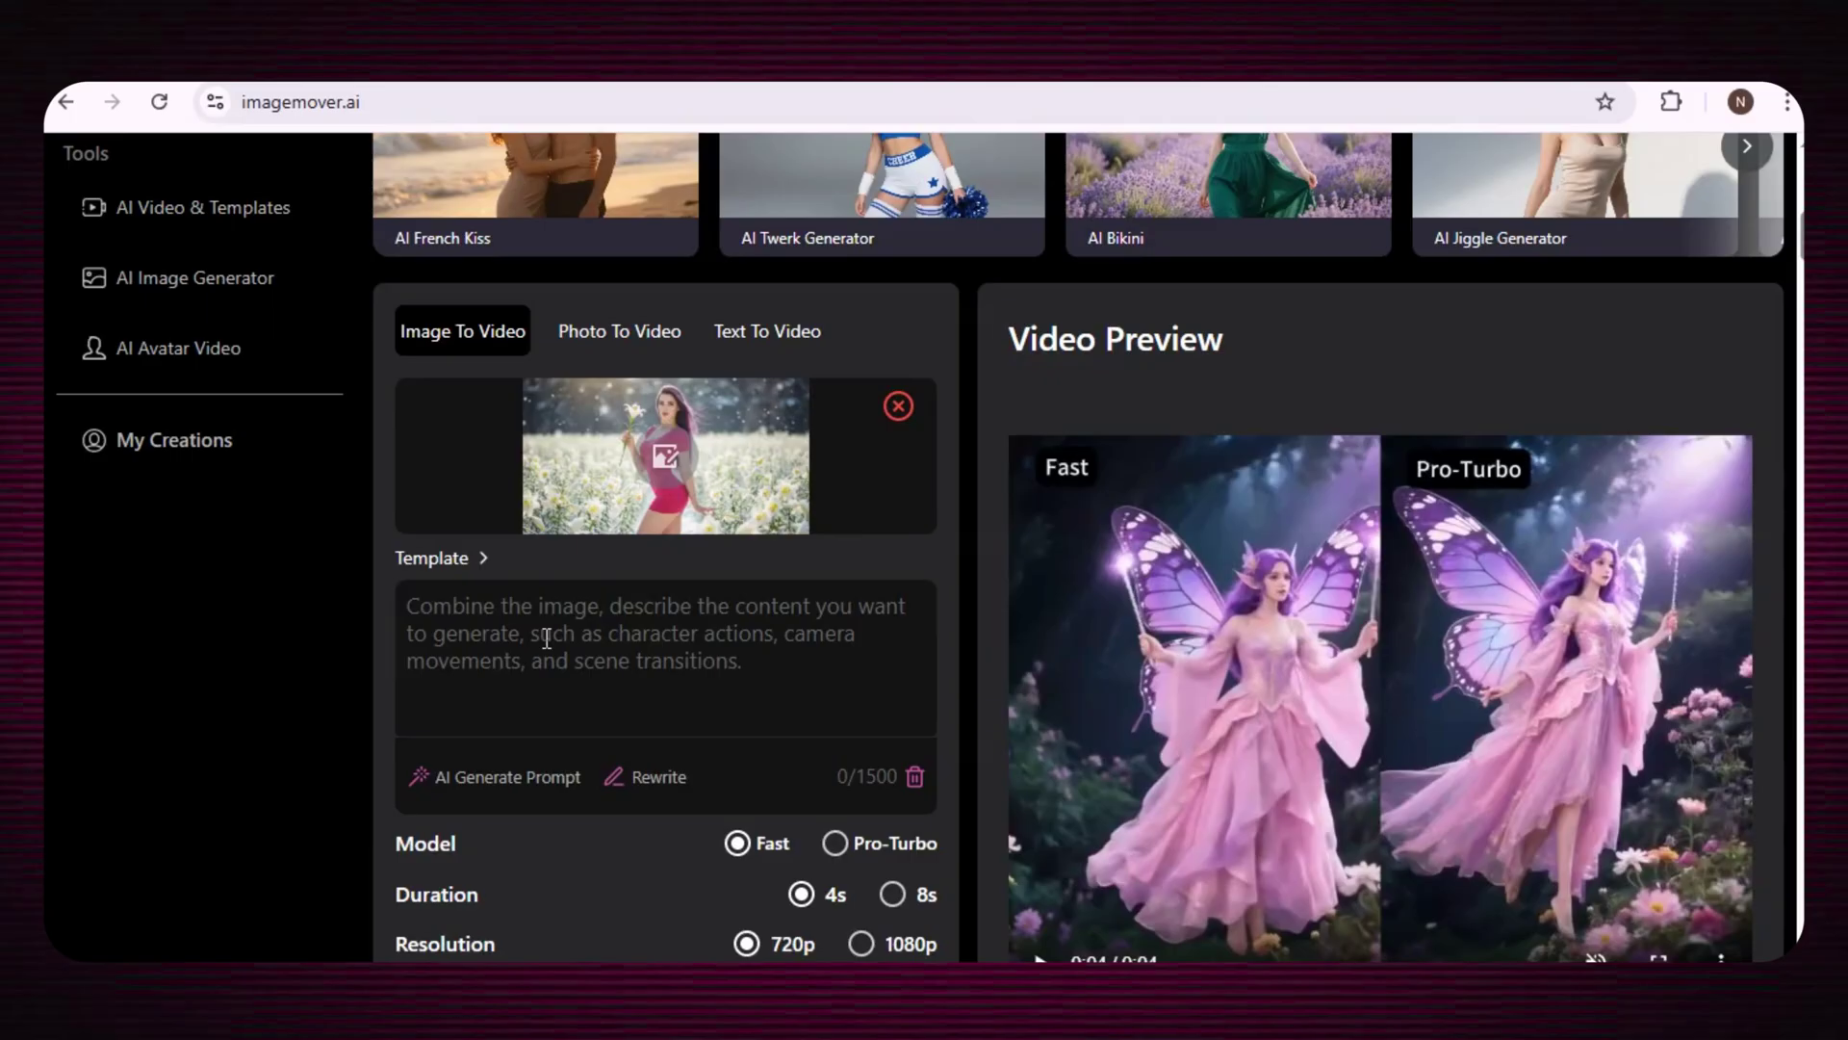
{"action": "right_click", "coordinate": [500, 612]}
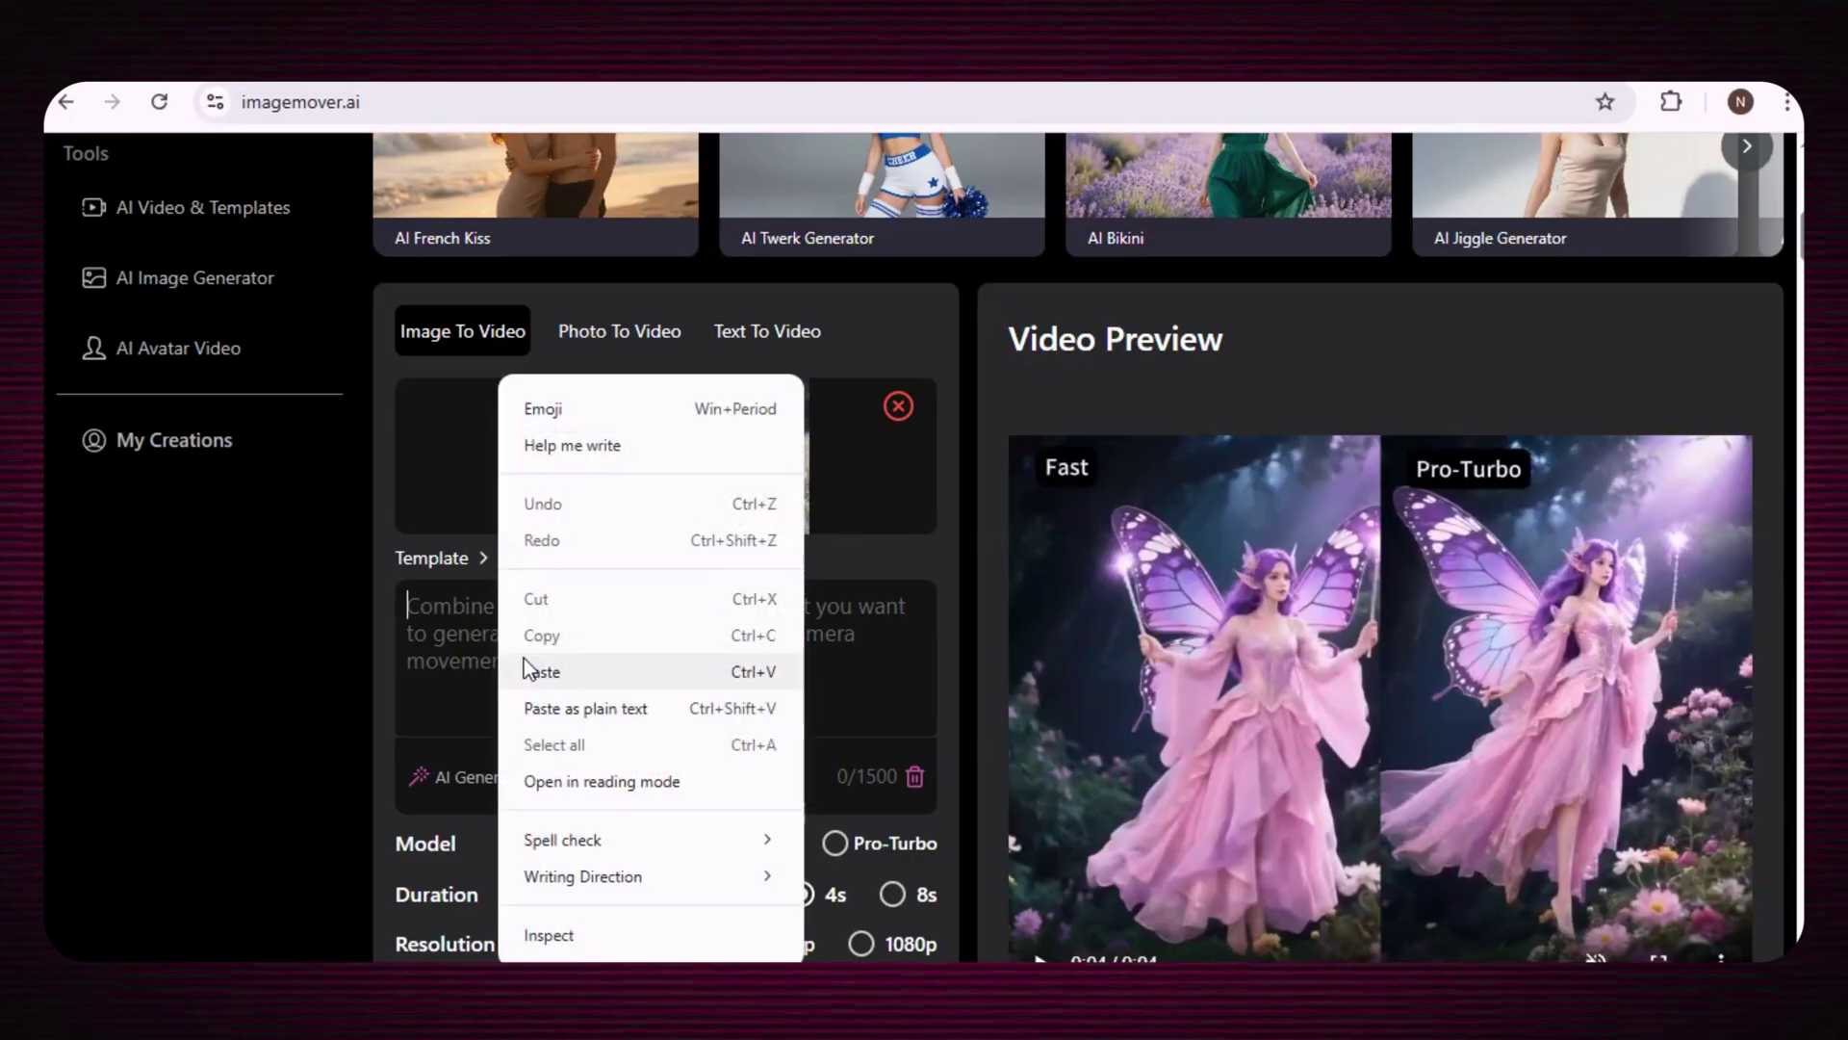
{"action": "left_click", "coordinate": [535, 671]}
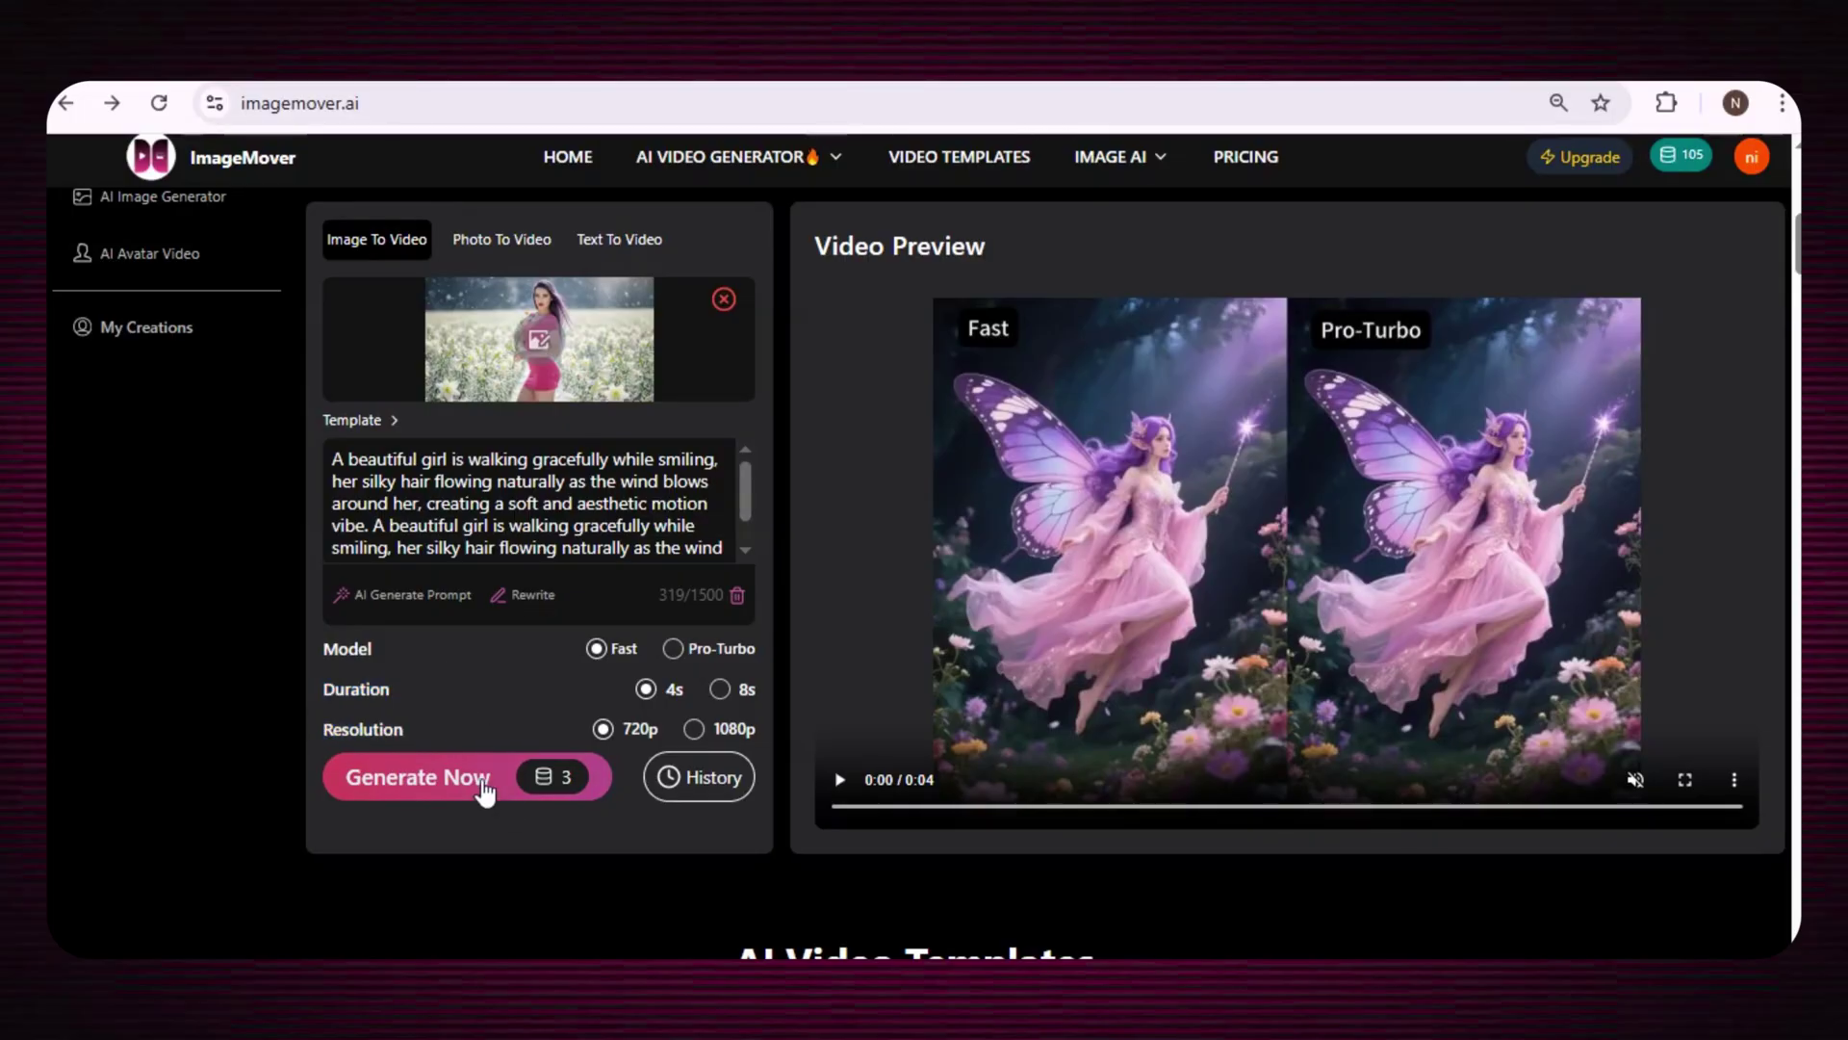
{"action": "left_click", "coordinate": [481, 780]}
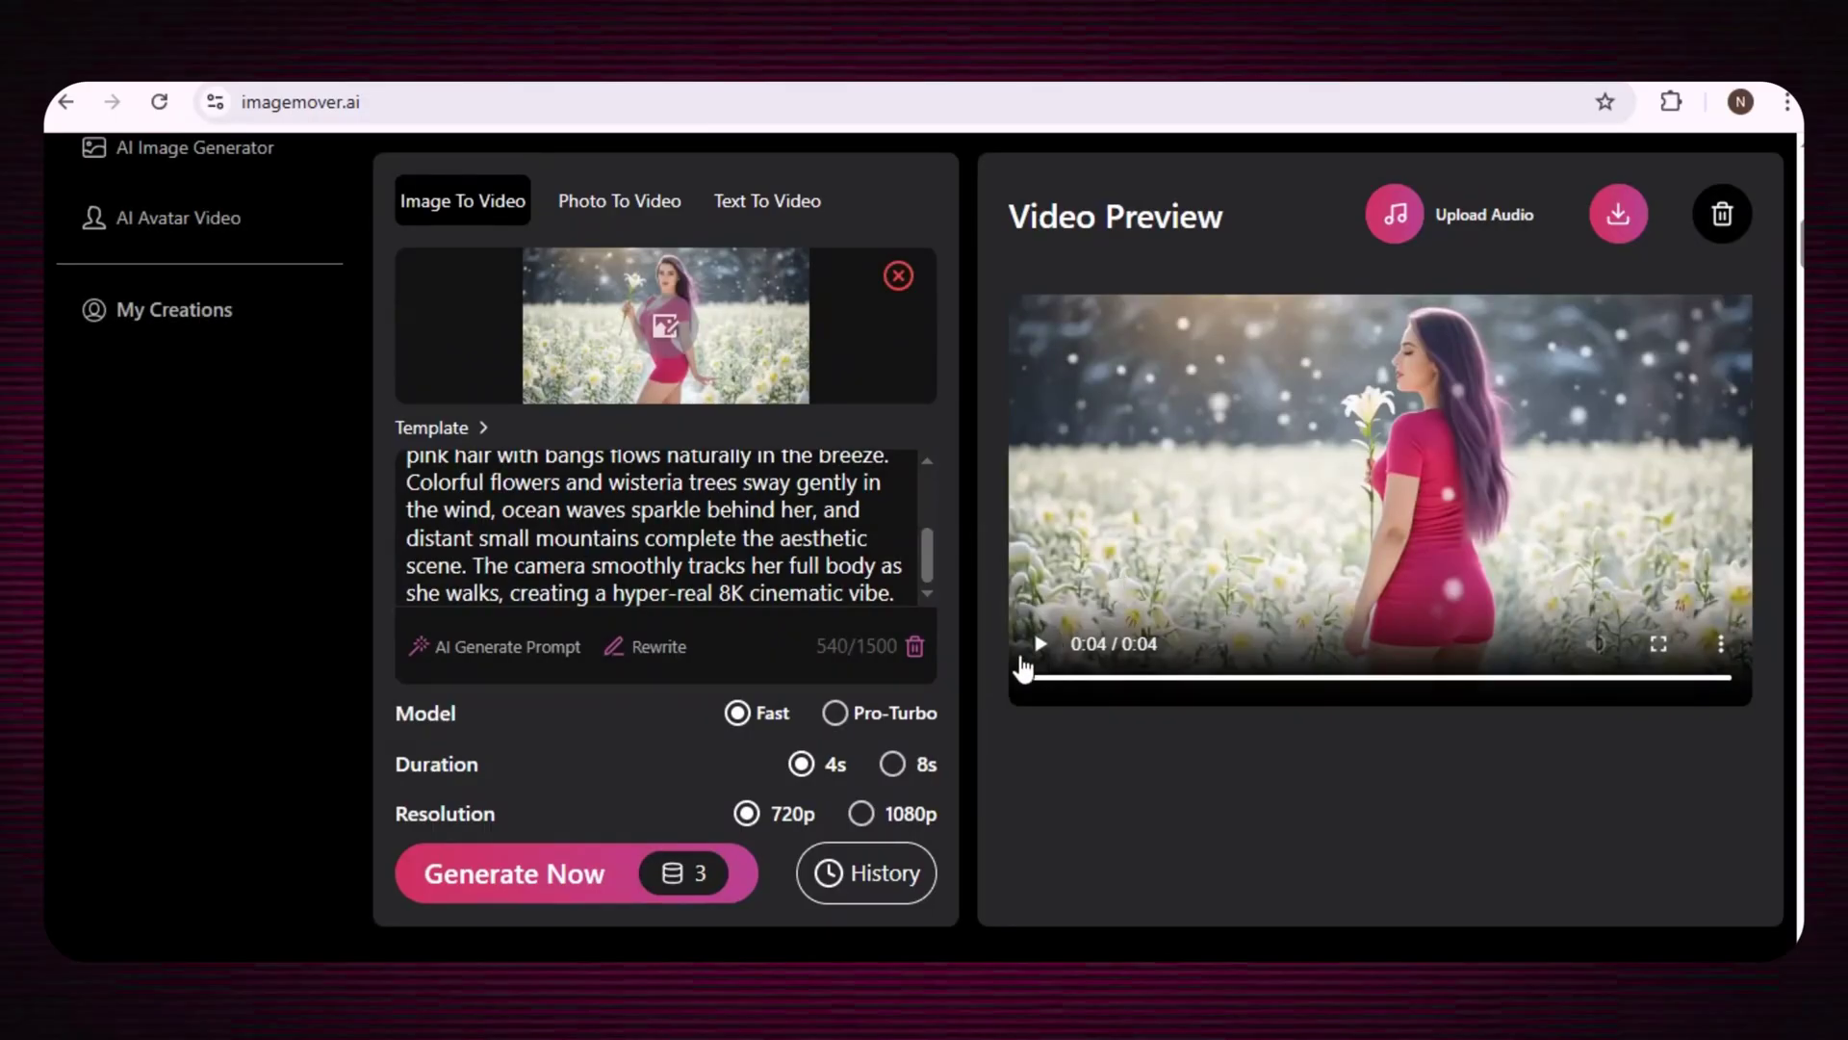
Step: Replay the finished 4-second video of the woman among white flowers twice
{"action": "left_click", "coordinate": [1040, 645]}
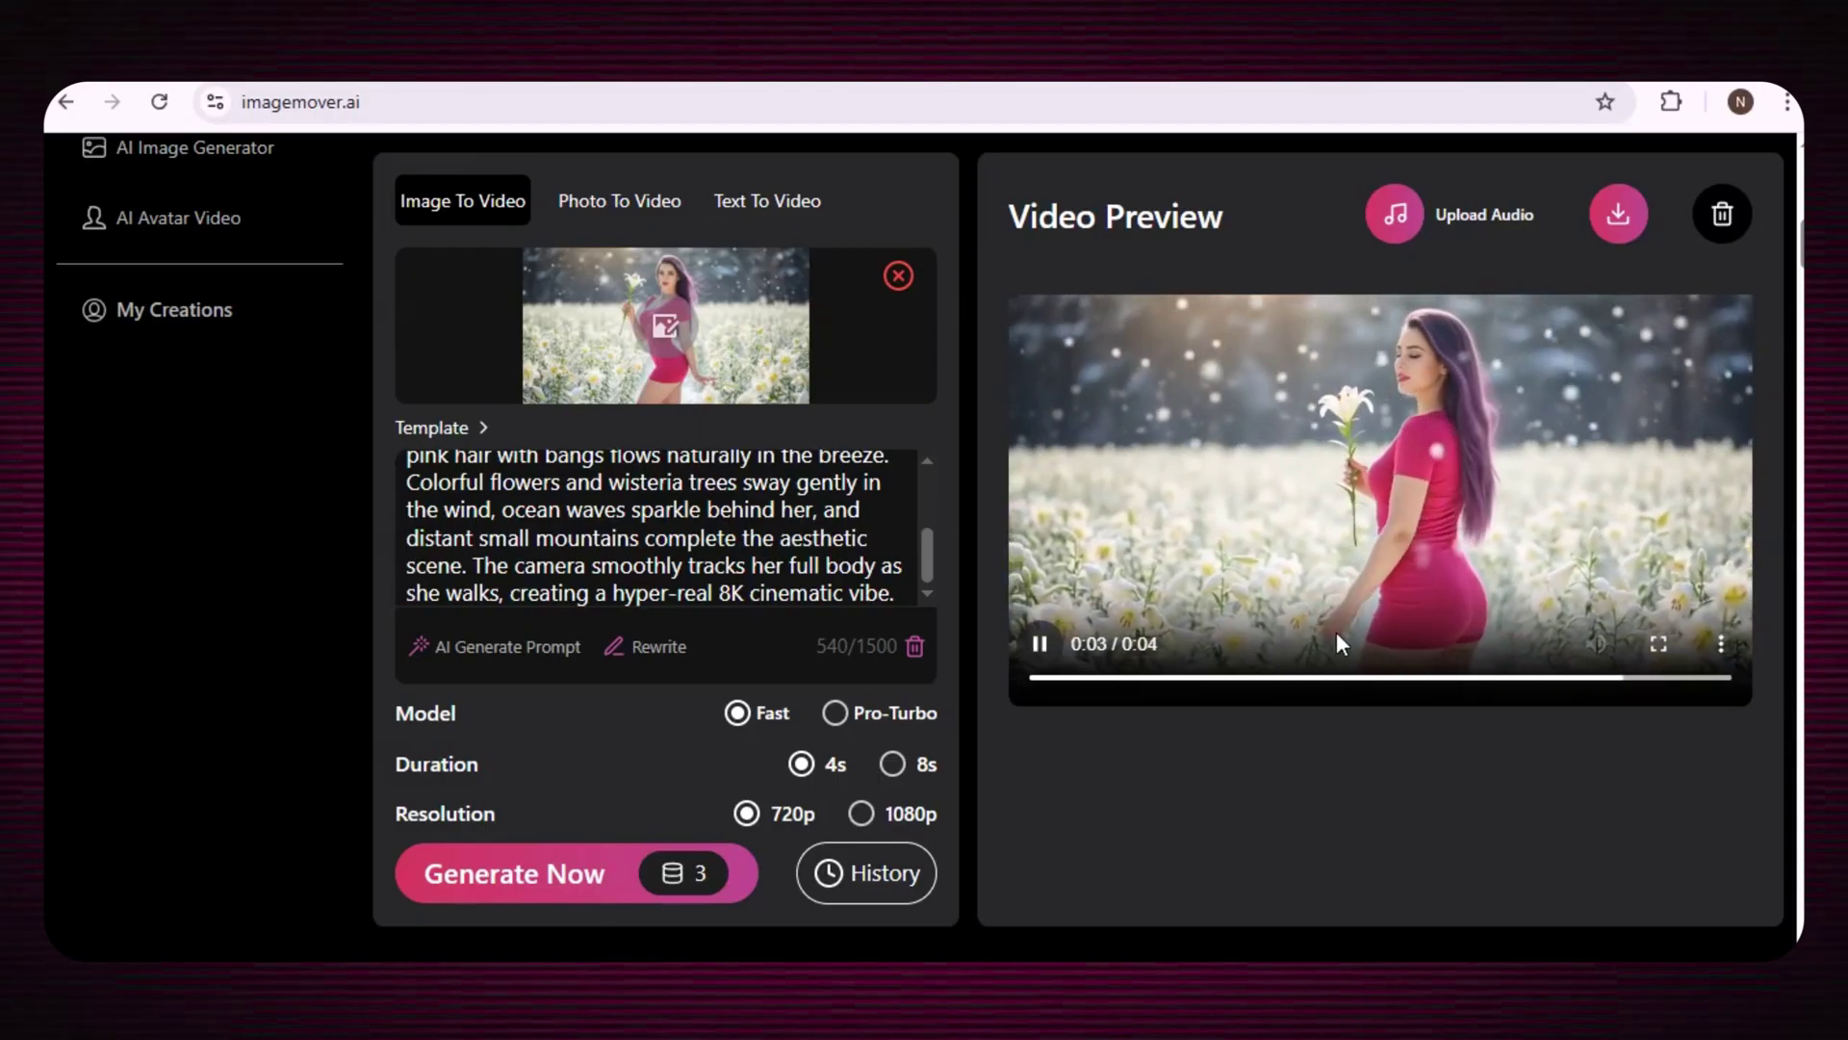
{"action": "left_click", "coordinate": [1046, 647]}
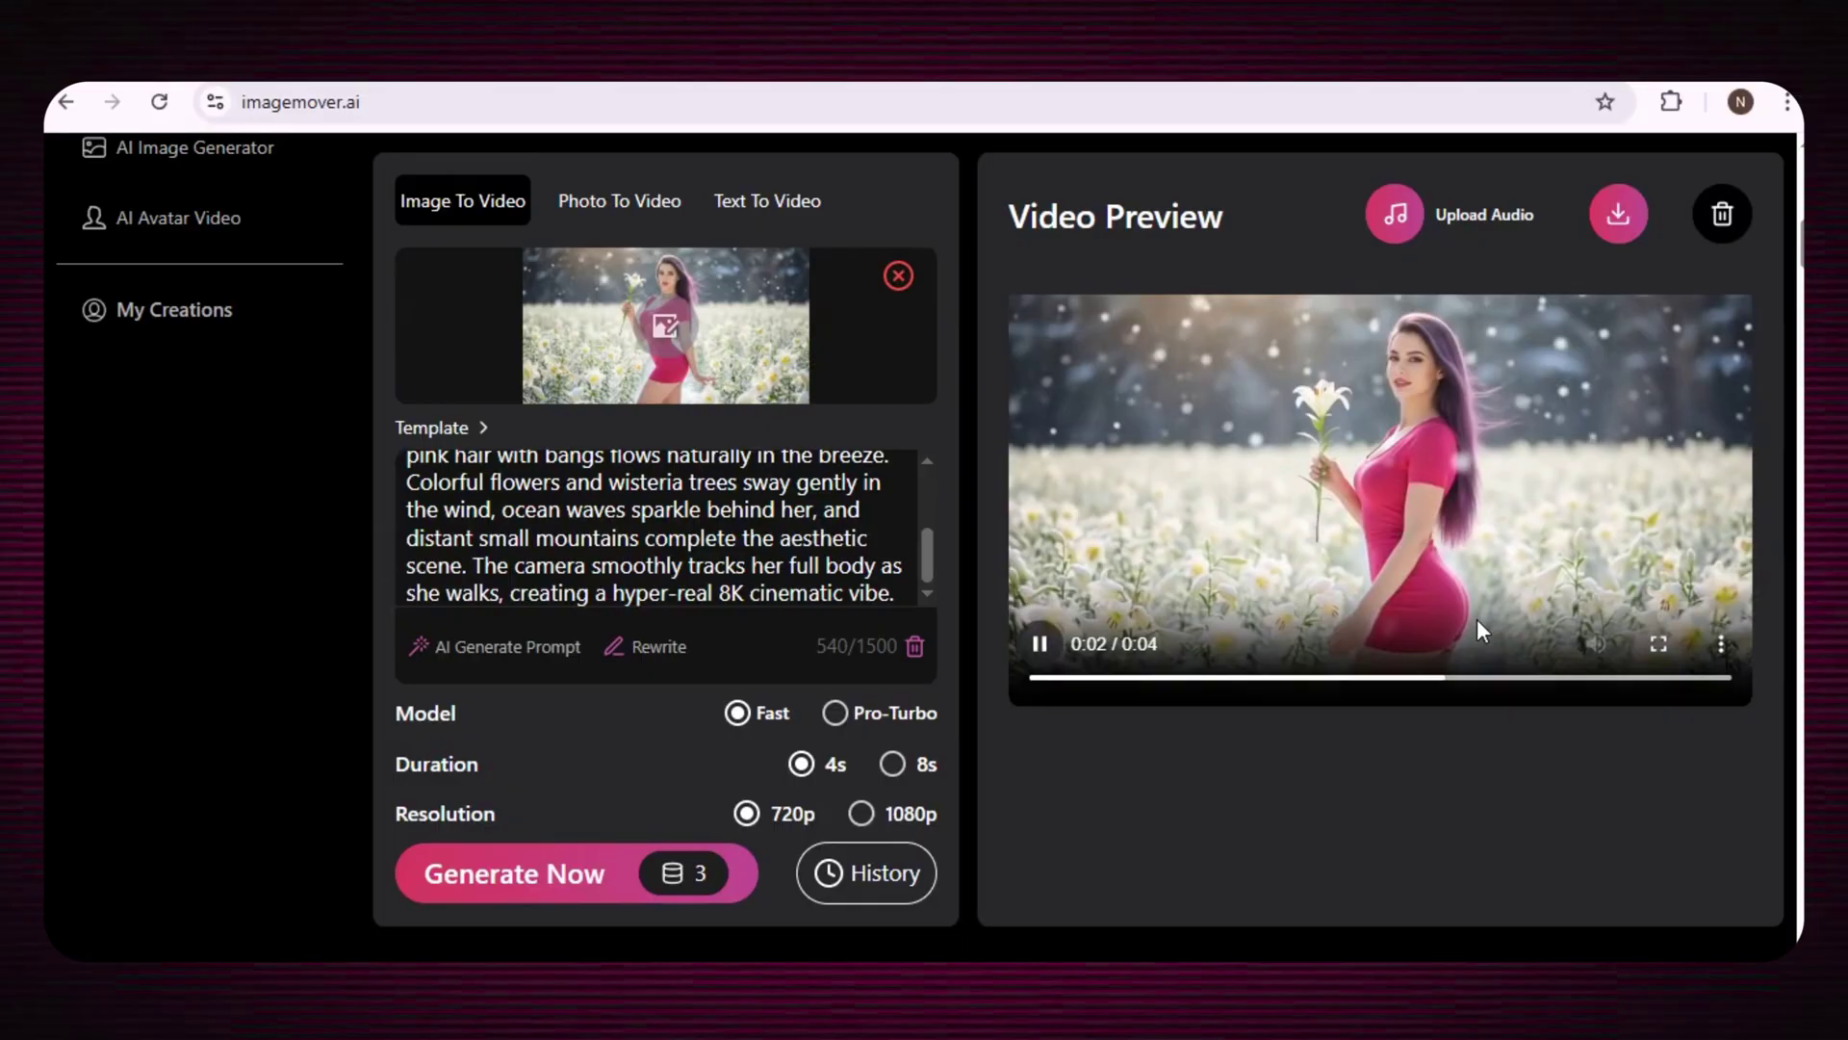
{"action": "scroll", "coordinate": [1166, 813], "scroll_direction": "up", "scroll_amount": 1}
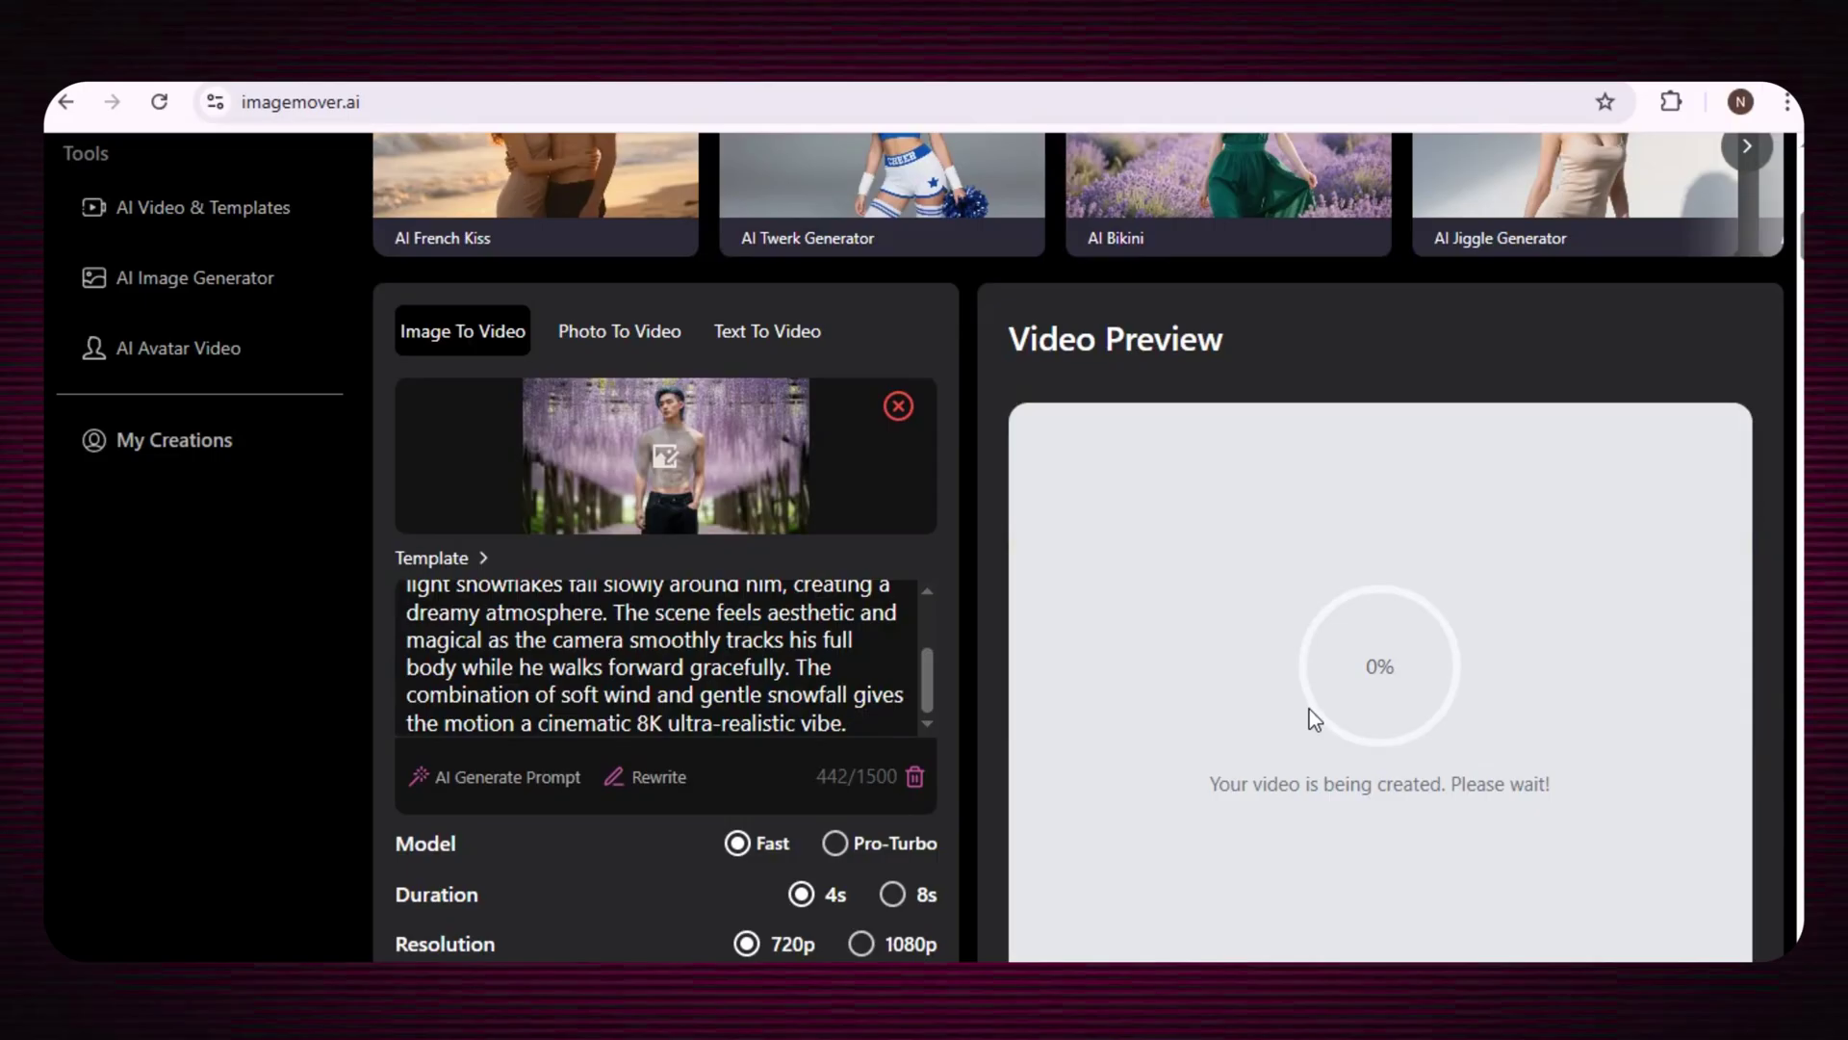
{"action": "scroll", "coordinate": [1313, 652], "scroll_direction": "down", "scroll_amount": 1}
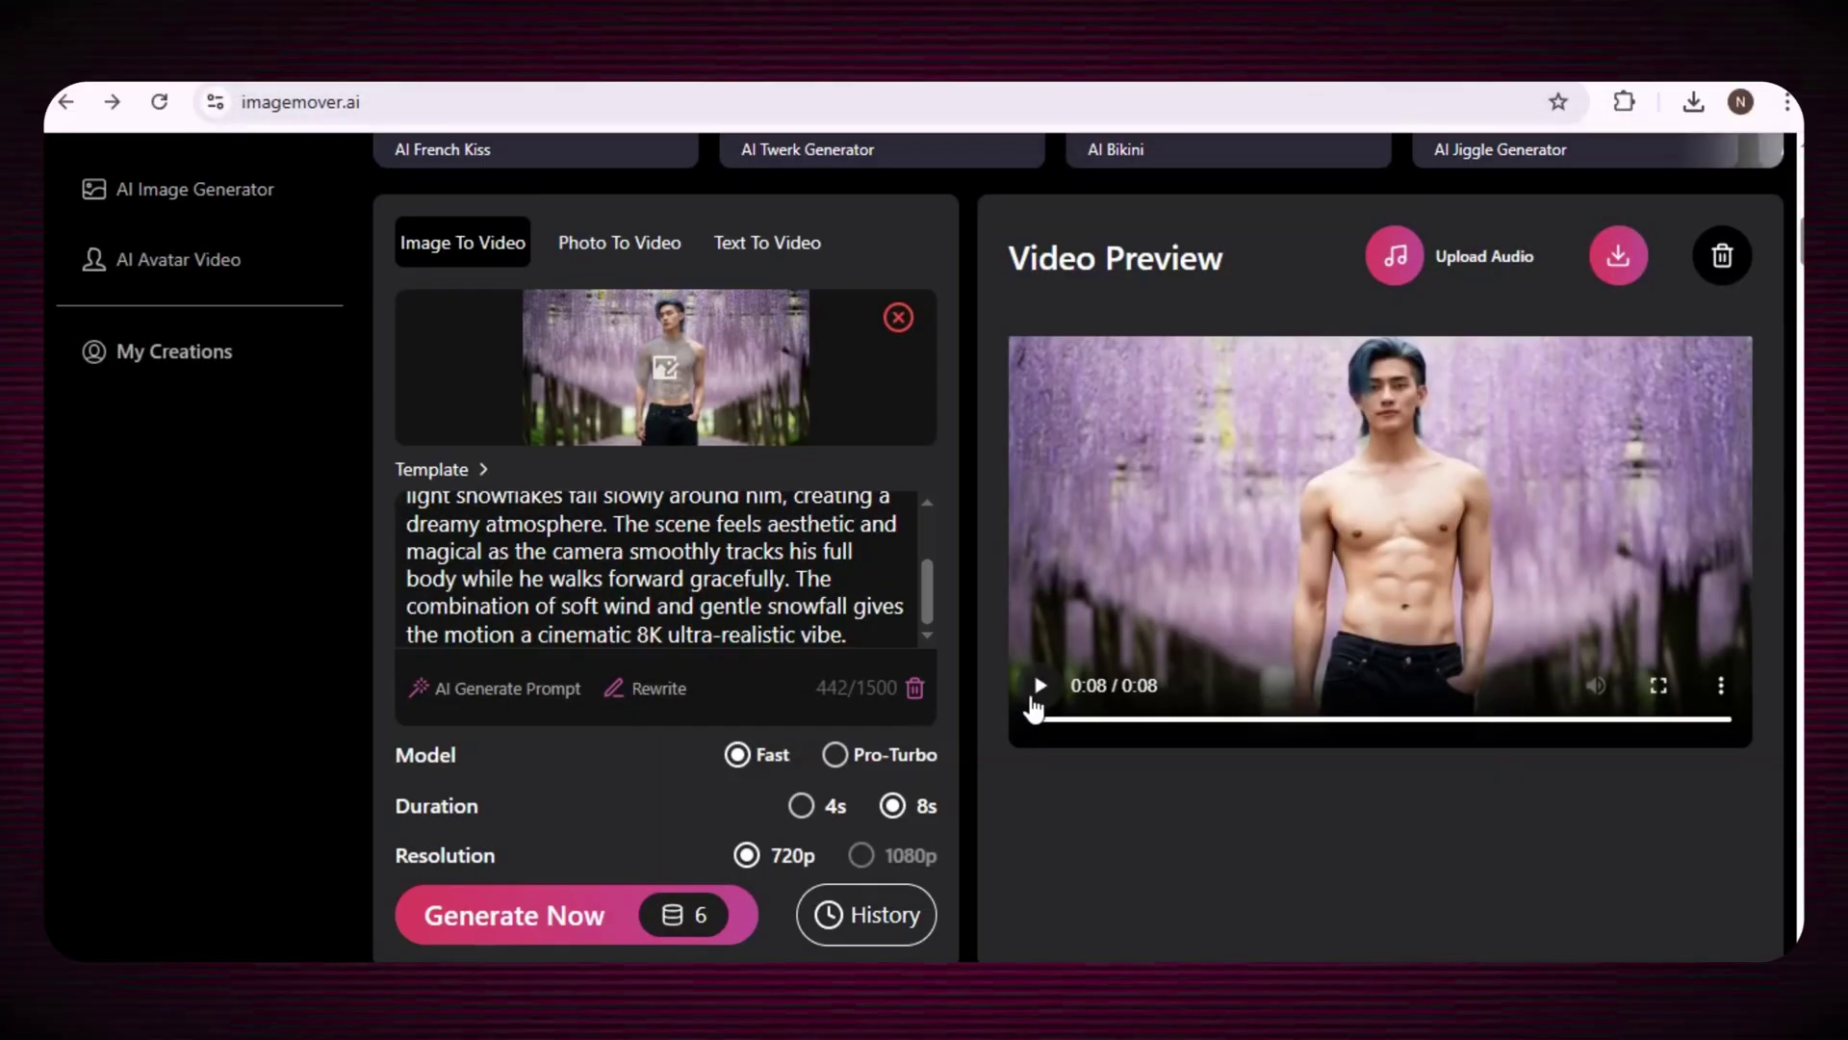
Step: Play the finished 8-second video of the man beneath wisteria
{"action": "left_click", "coordinate": [1038, 687]}
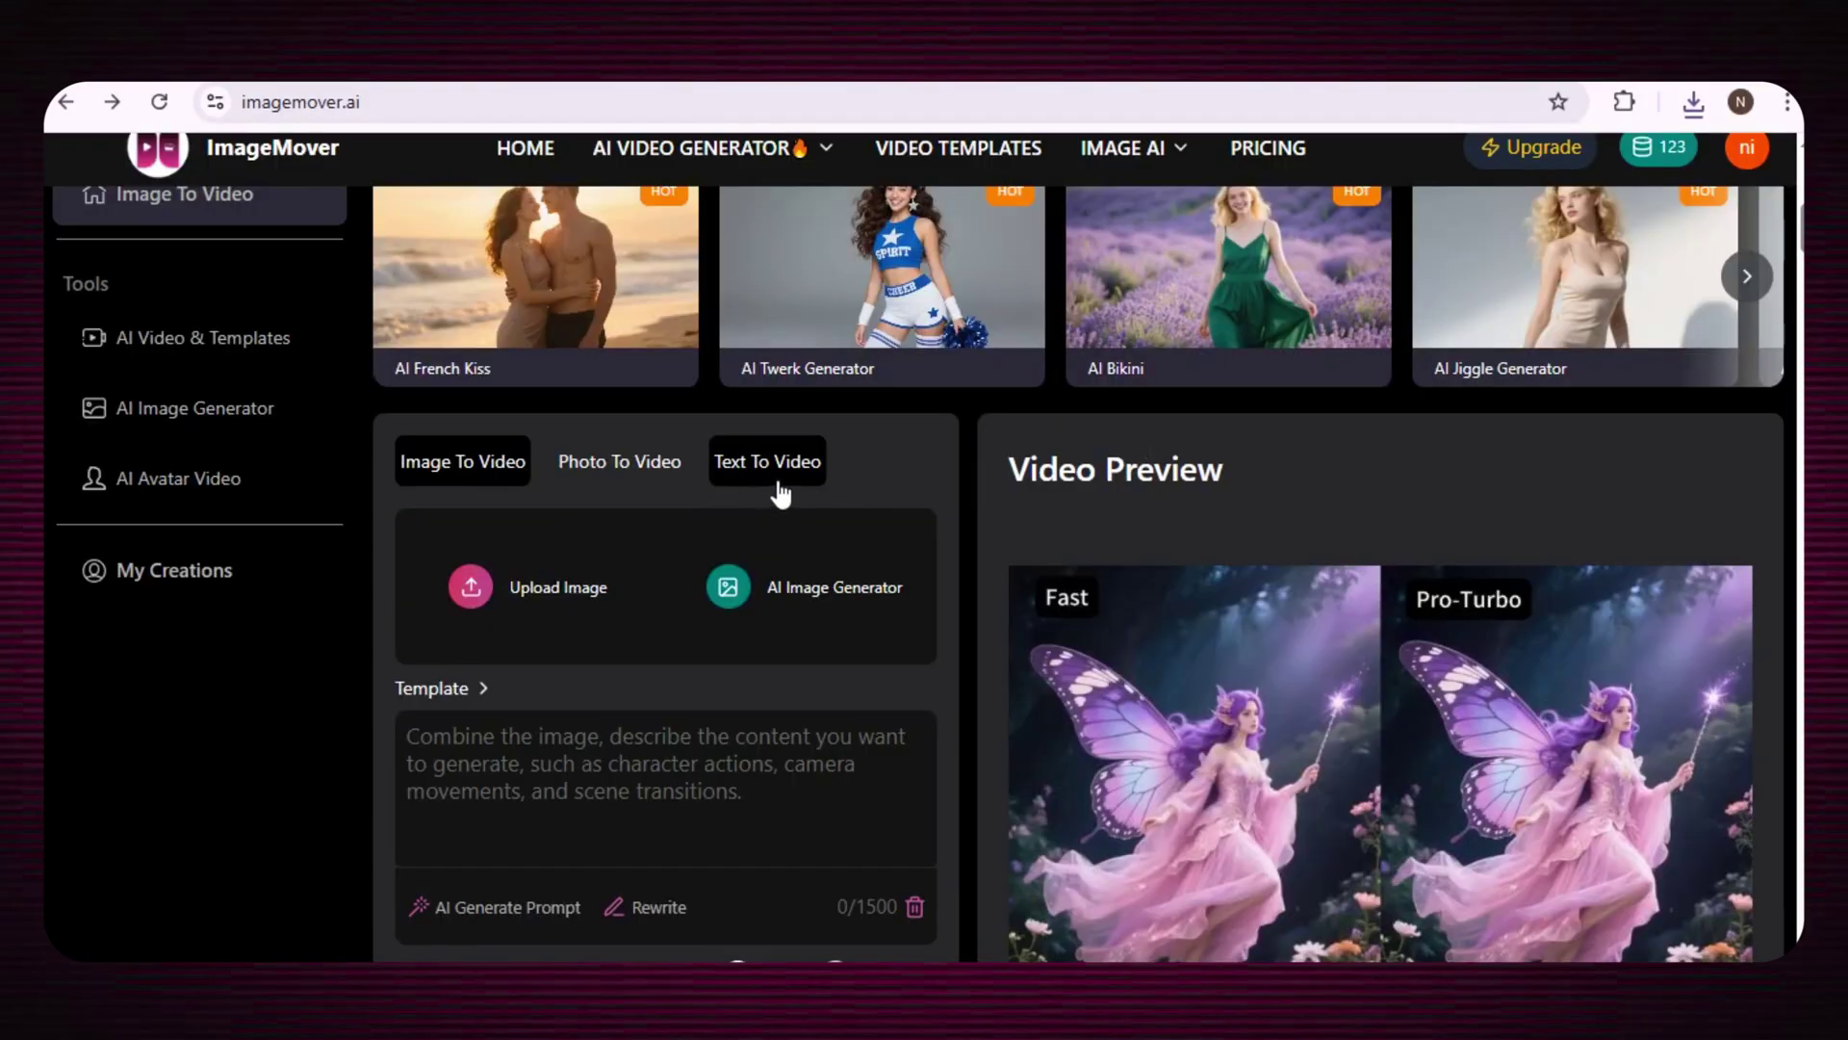
Step: Switch to Text To Video and paste the long scenic strawberry-and-butterfly prompt
{"action": "left_click", "coordinate": [766, 470]}
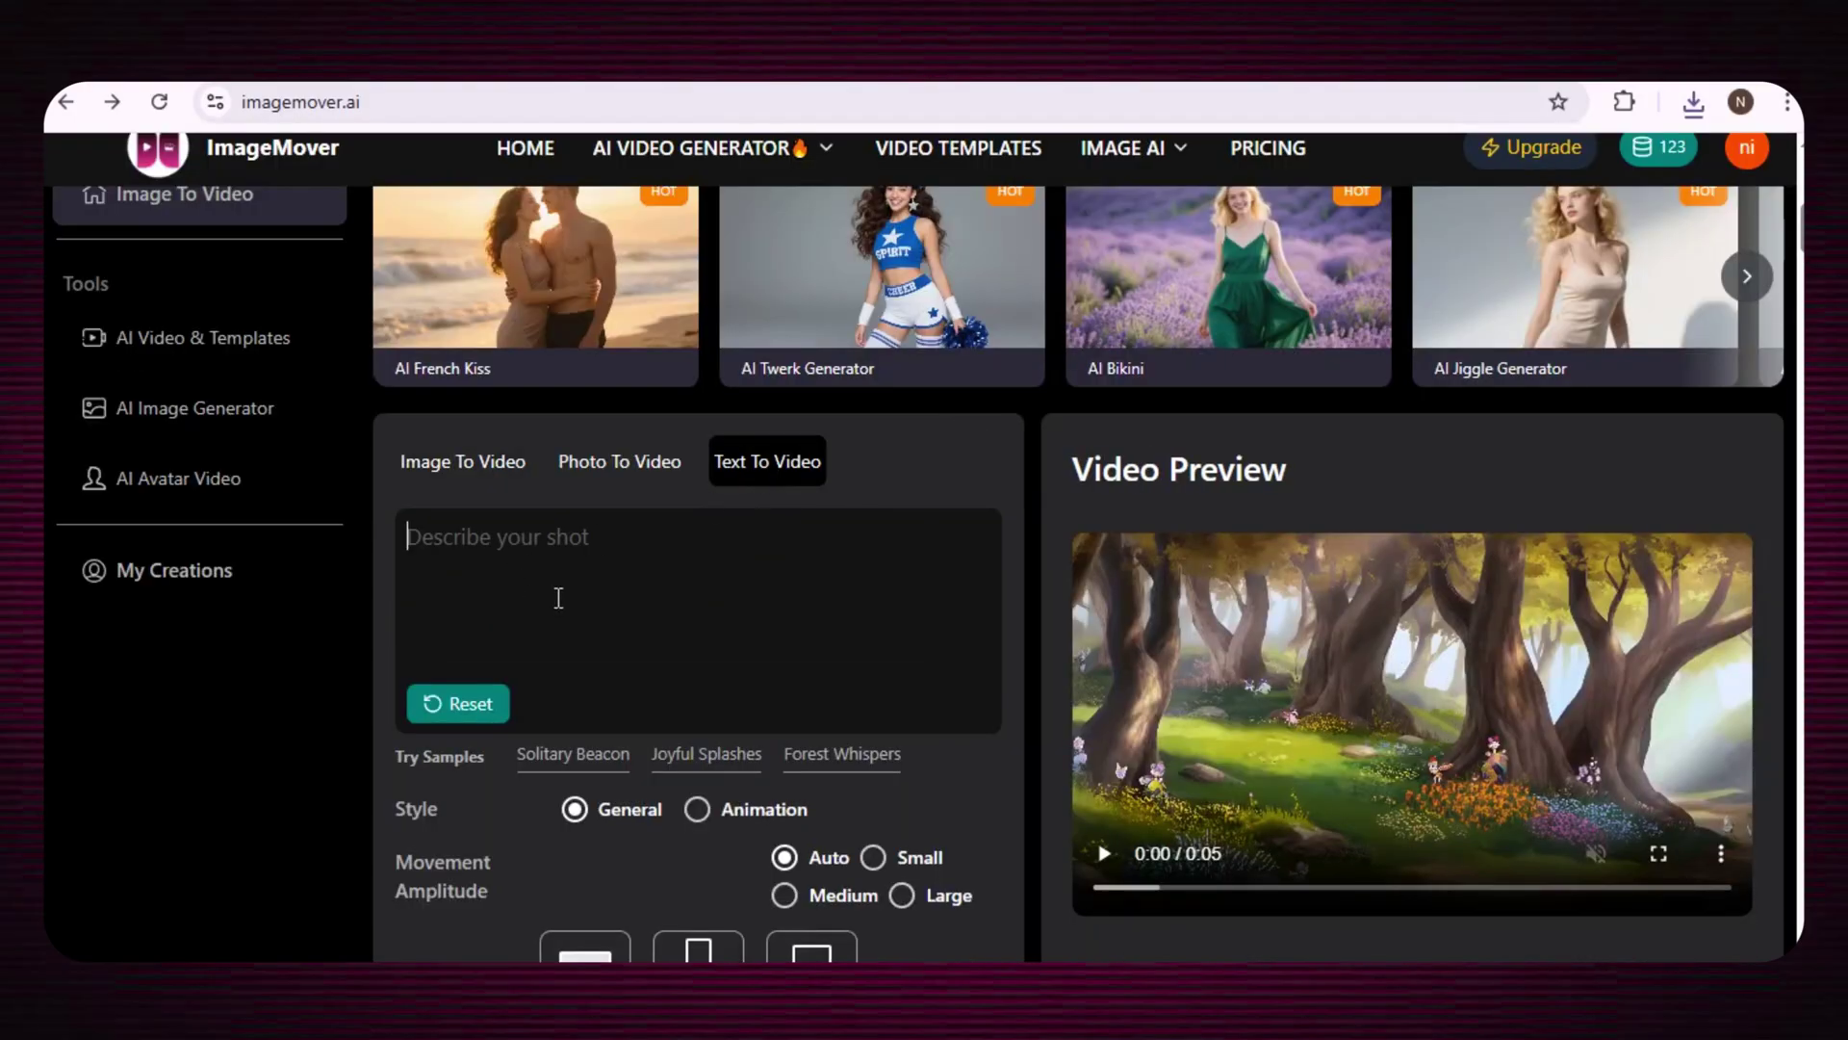
{"action": "scroll", "coordinate": [557, 596], "scroll_direction": "down", "scroll_amount": 1}
{"action": "right_click", "coordinate": [631, 379]}
{"action": "left_click", "coordinate": [670, 675]}
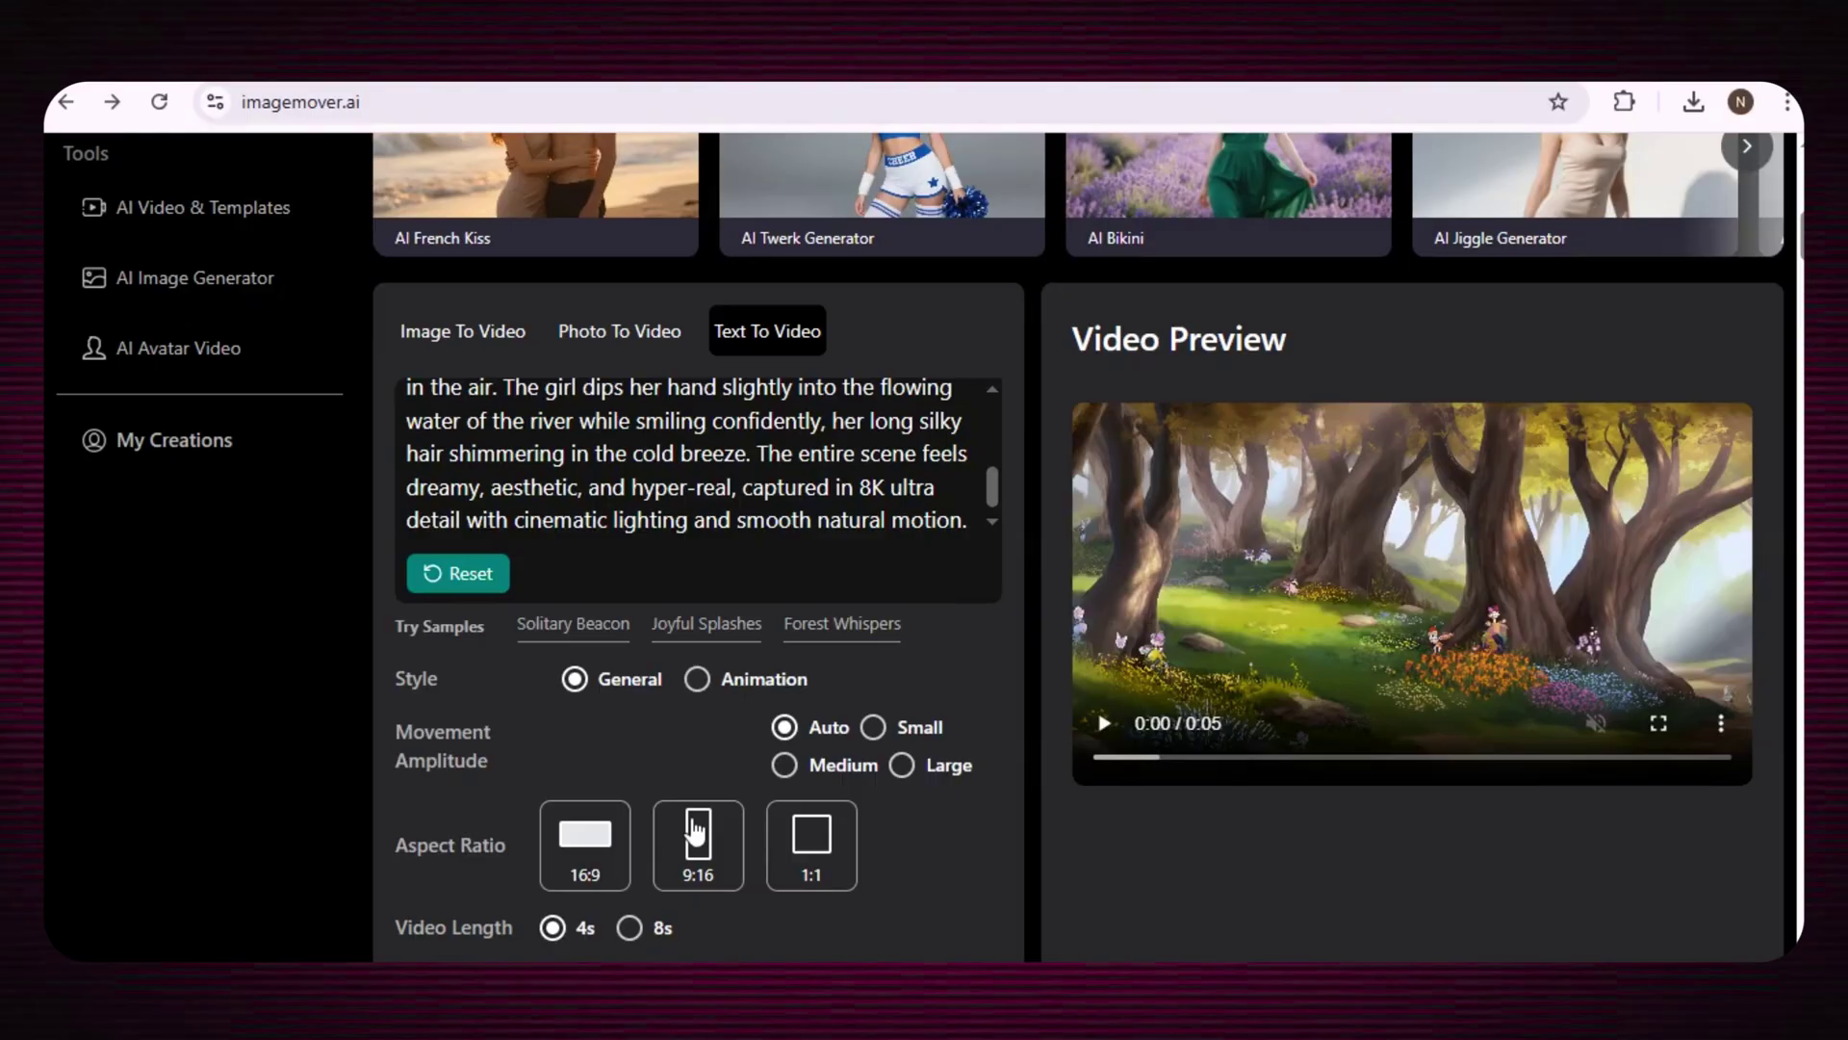
{"action": "scroll", "coordinate": [550, 842], "scroll_direction": "down", "scroll_amount": 1}
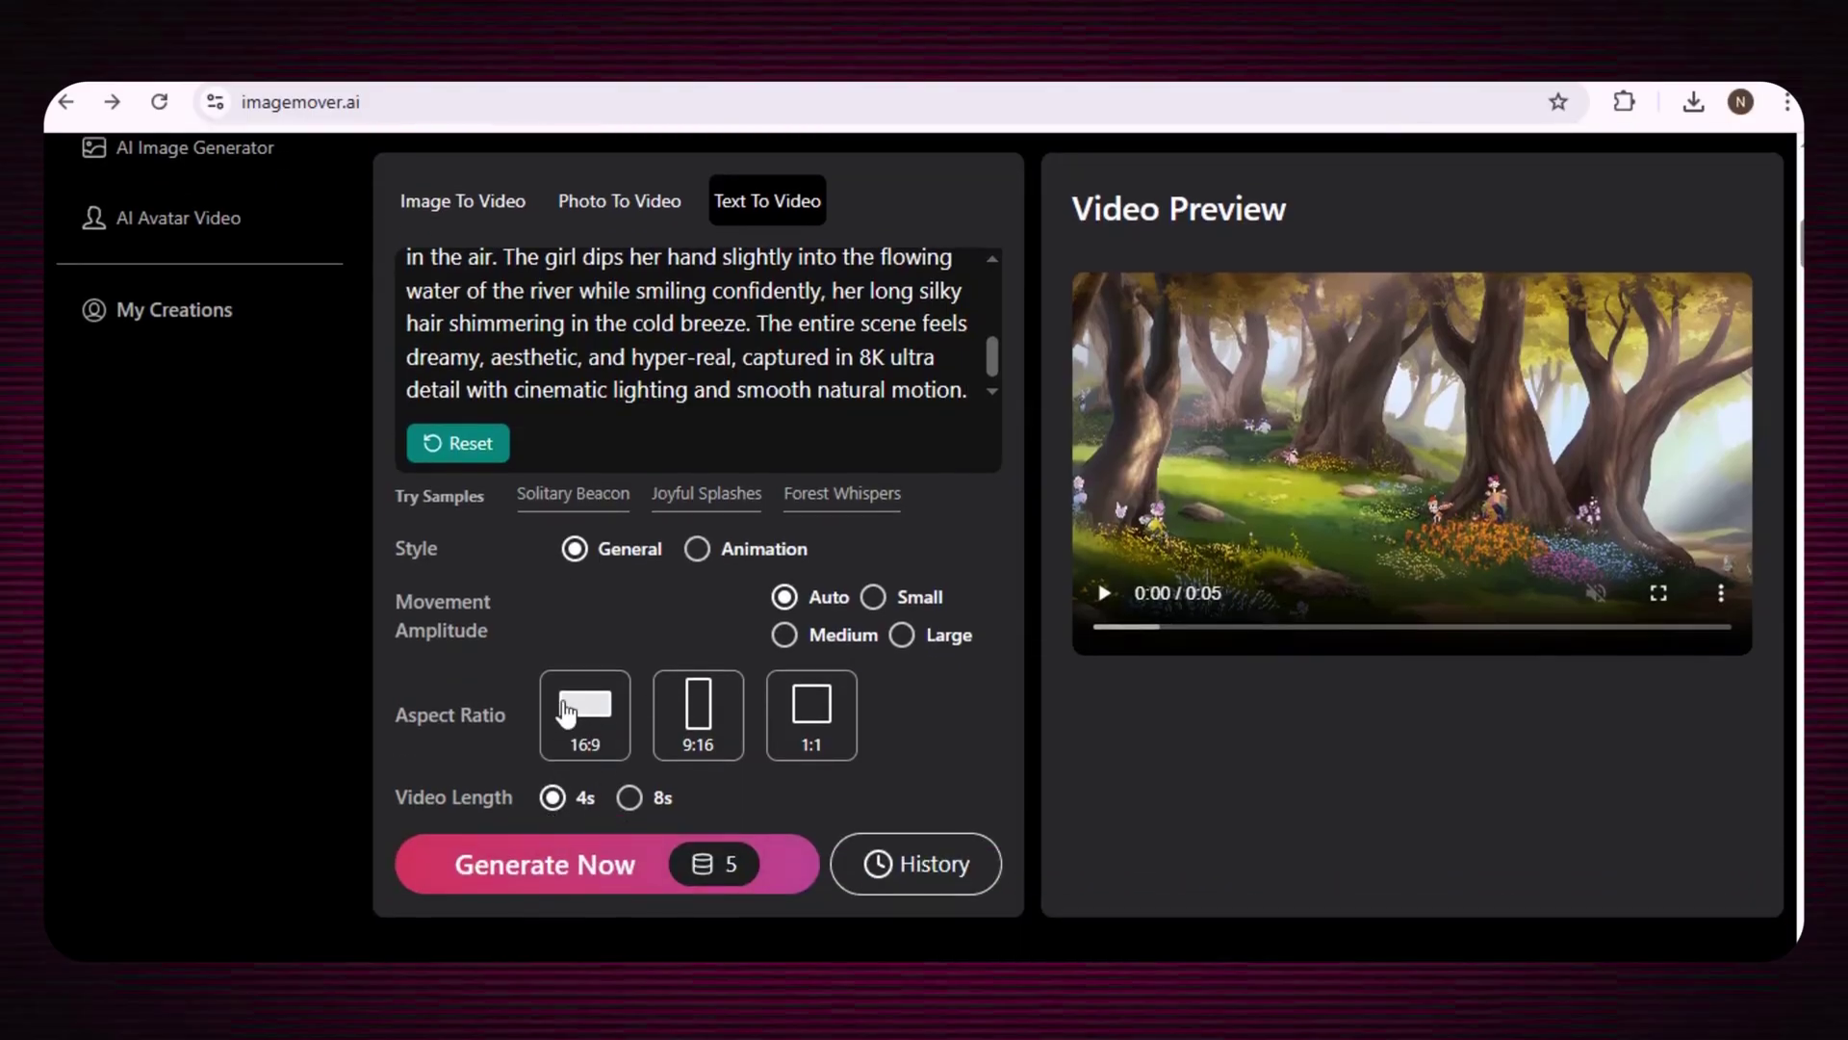
Step: Generate the 4-second snowy strawberry clip and replay it in the preview
{"action": "left_click", "coordinate": [630, 874]}
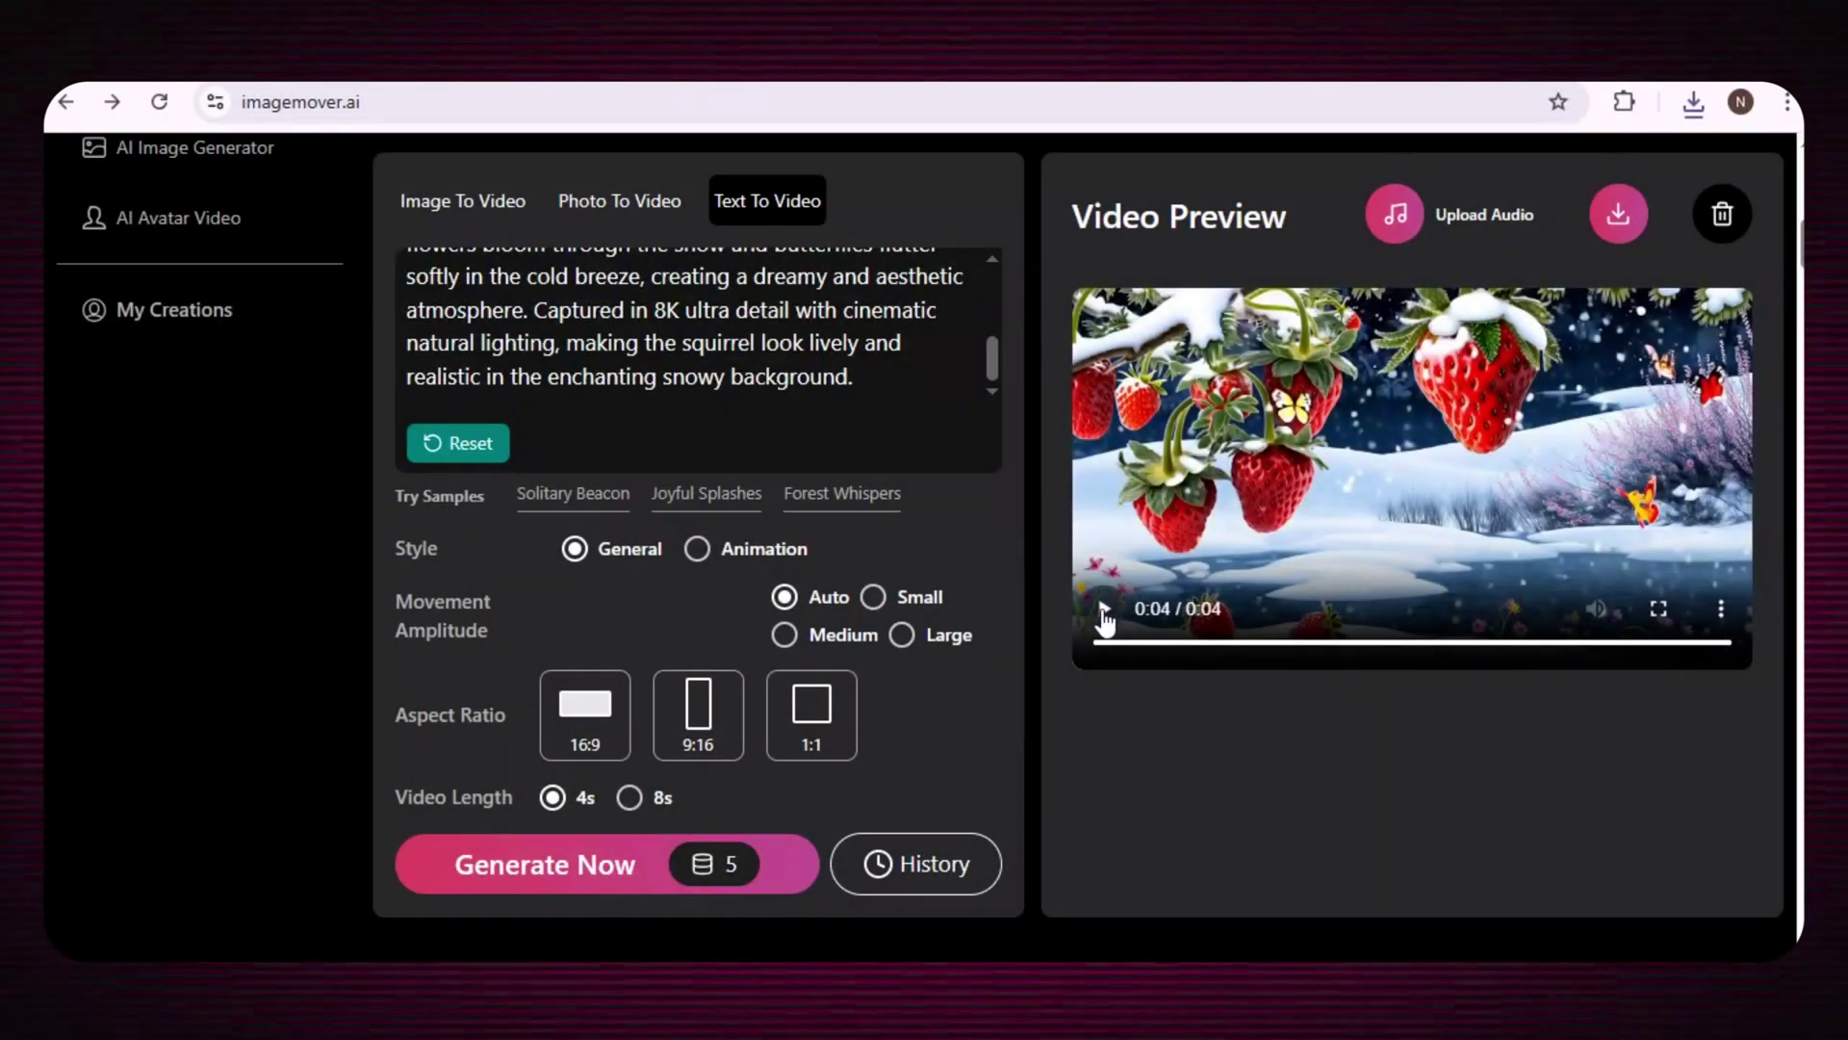
{"action": "left_click", "coordinate": [1103, 613]}
{"action": "key", "text": "Tab"}
{"action": "scroll", "coordinate": [1266, 718], "scroll_direction": "down", "scroll_amount": 1}
{"action": "scroll", "coordinate": [1210, 683], "scroll_direction": "down", "scroll_amount": 2}
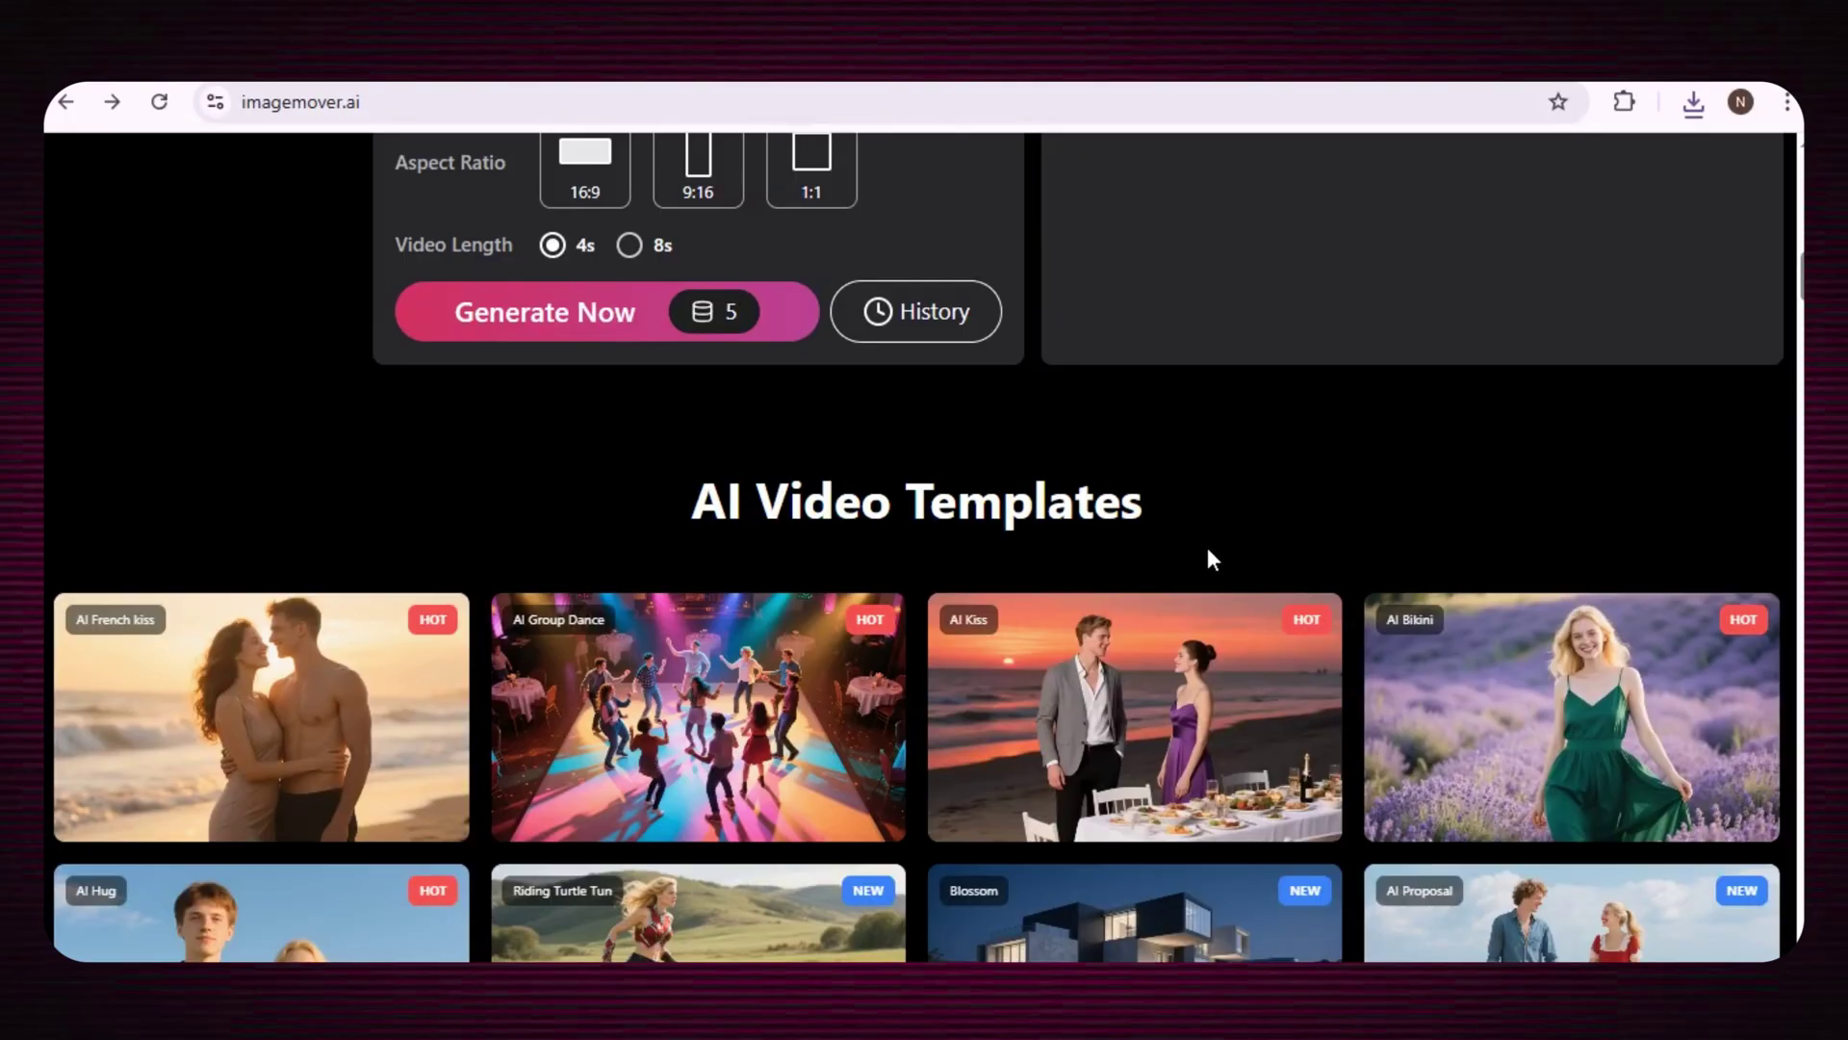
{"action": "scroll", "coordinate": [1208, 548], "scroll_direction": "down", "scroll_amount": 1}
{"action": "scroll", "coordinate": [779, 544], "scroll_direction": "down", "scroll_amount": 2}
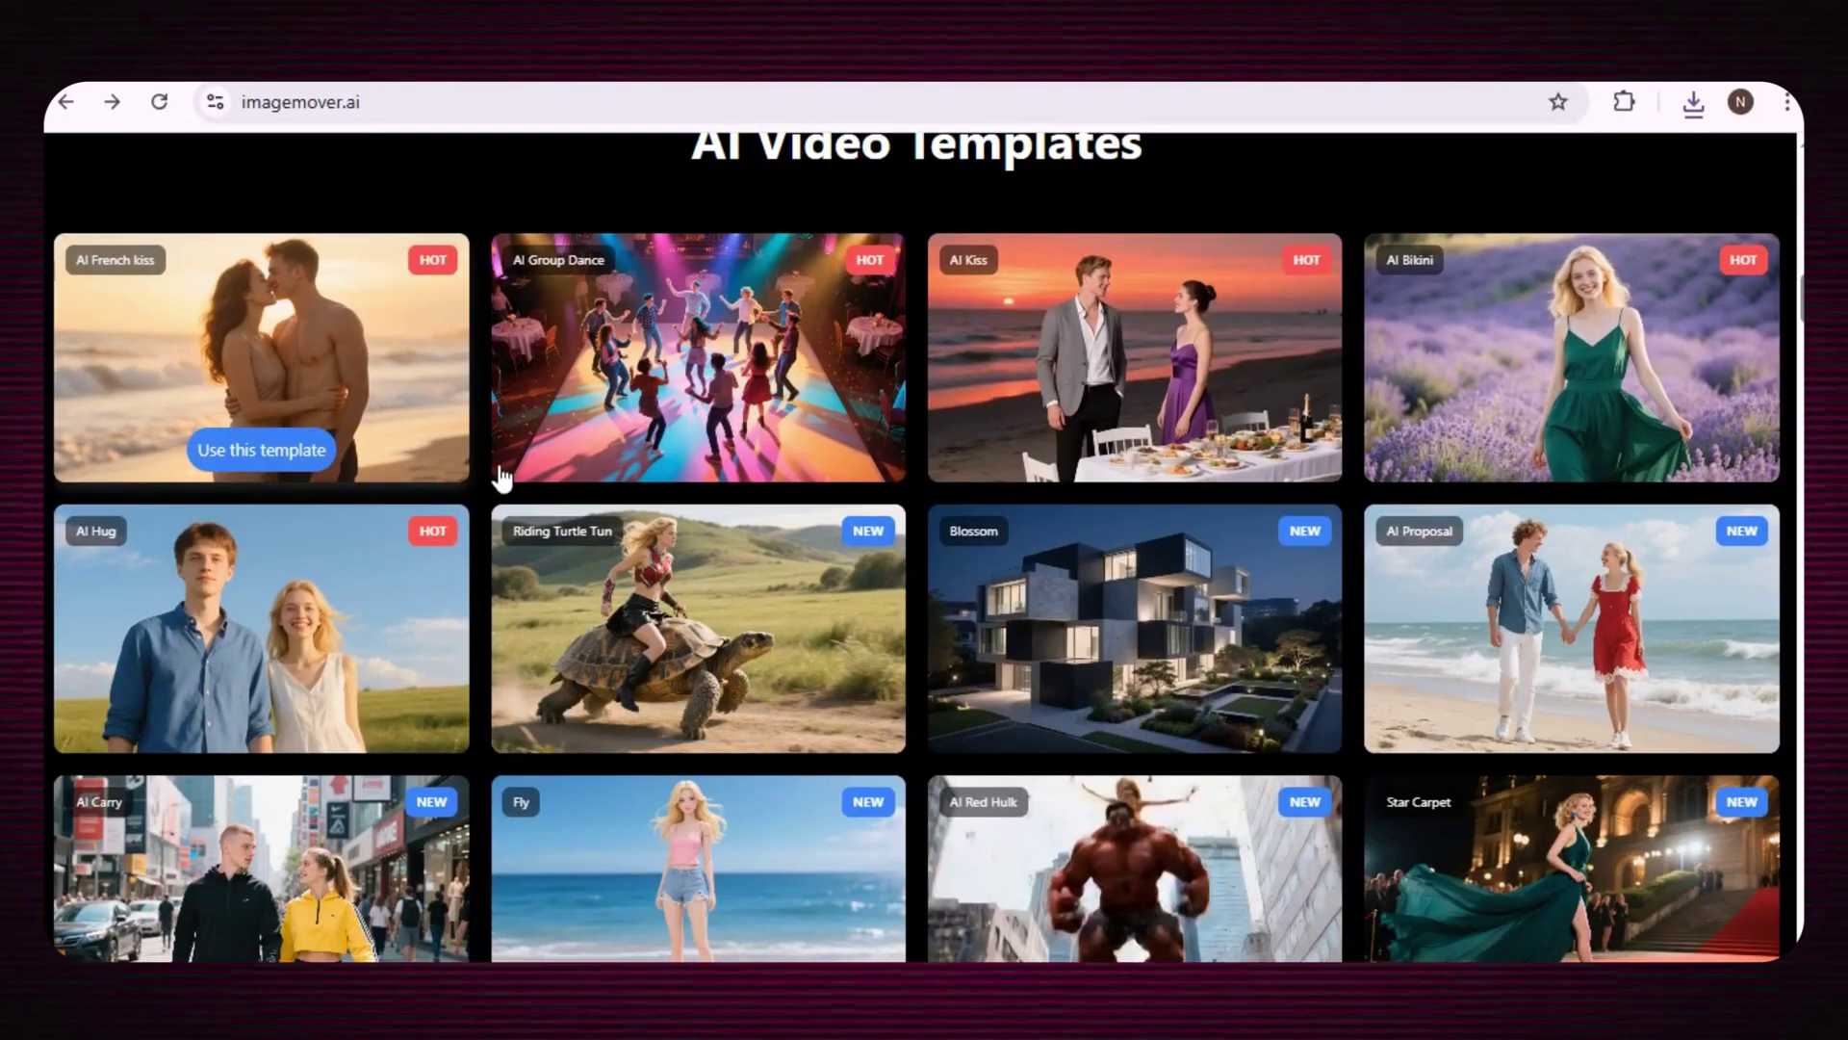
{"action": "scroll", "coordinate": [1363, 522], "scroll_direction": "down", "scroll_amount": 2}
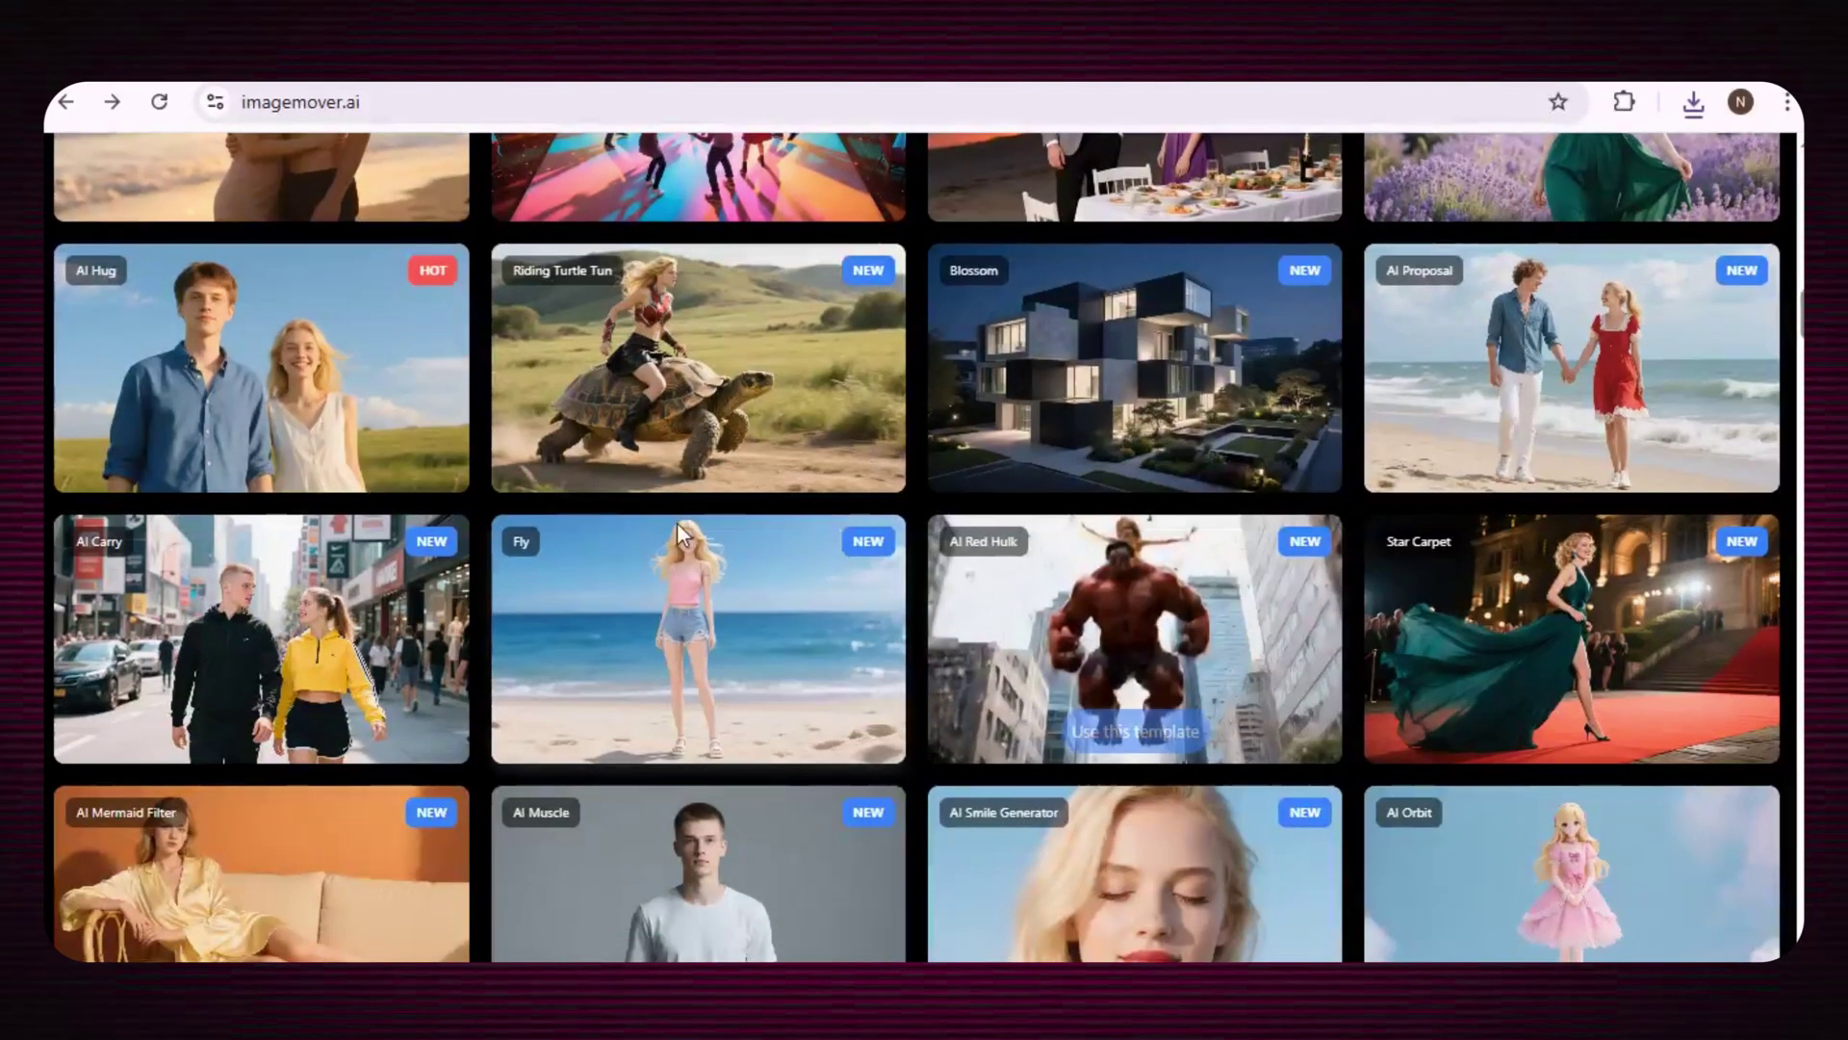
{"action": "scroll", "coordinate": [695, 695], "scroll_direction": "down", "scroll_amount": 1}
{"action": "scroll", "coordinate": [767, 695], "scroll_direction": "up", "scroll_amount": 3}
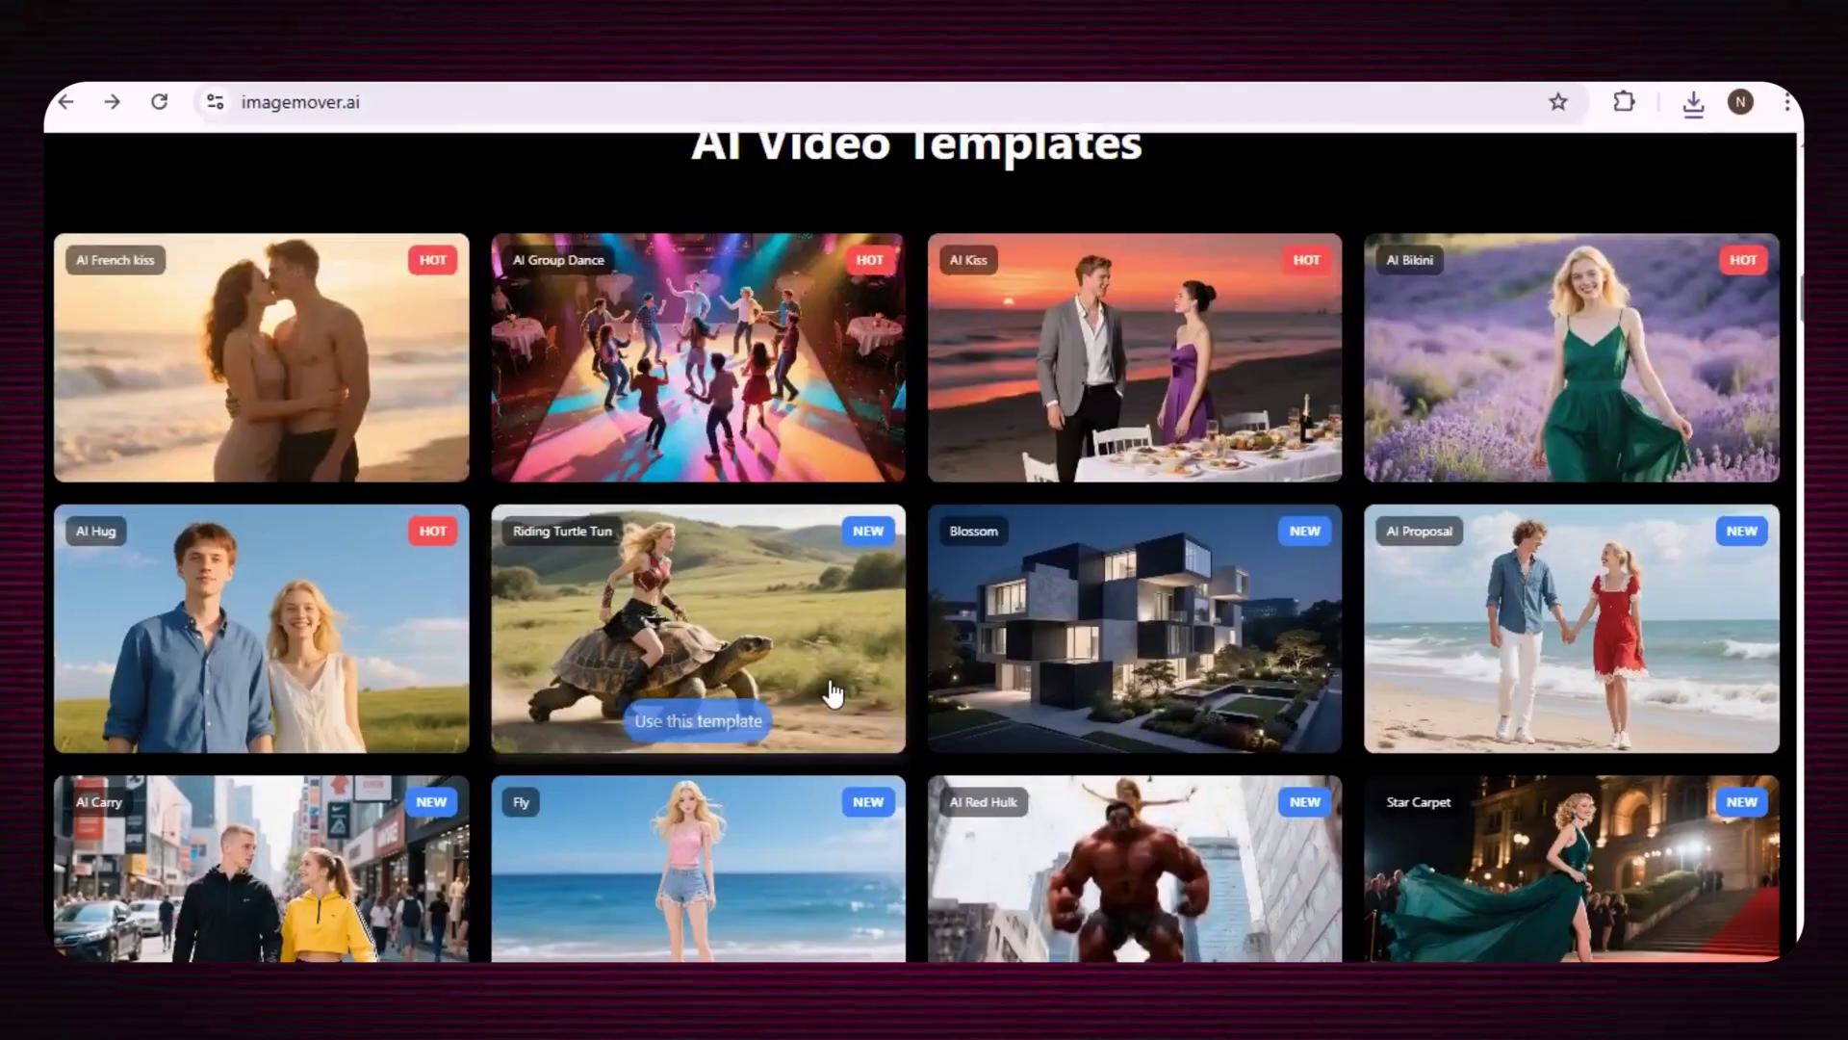
{"action": "scroll", "coordinate": [825, 693], "scroll_direction": "up", "scroll_amount": 1}
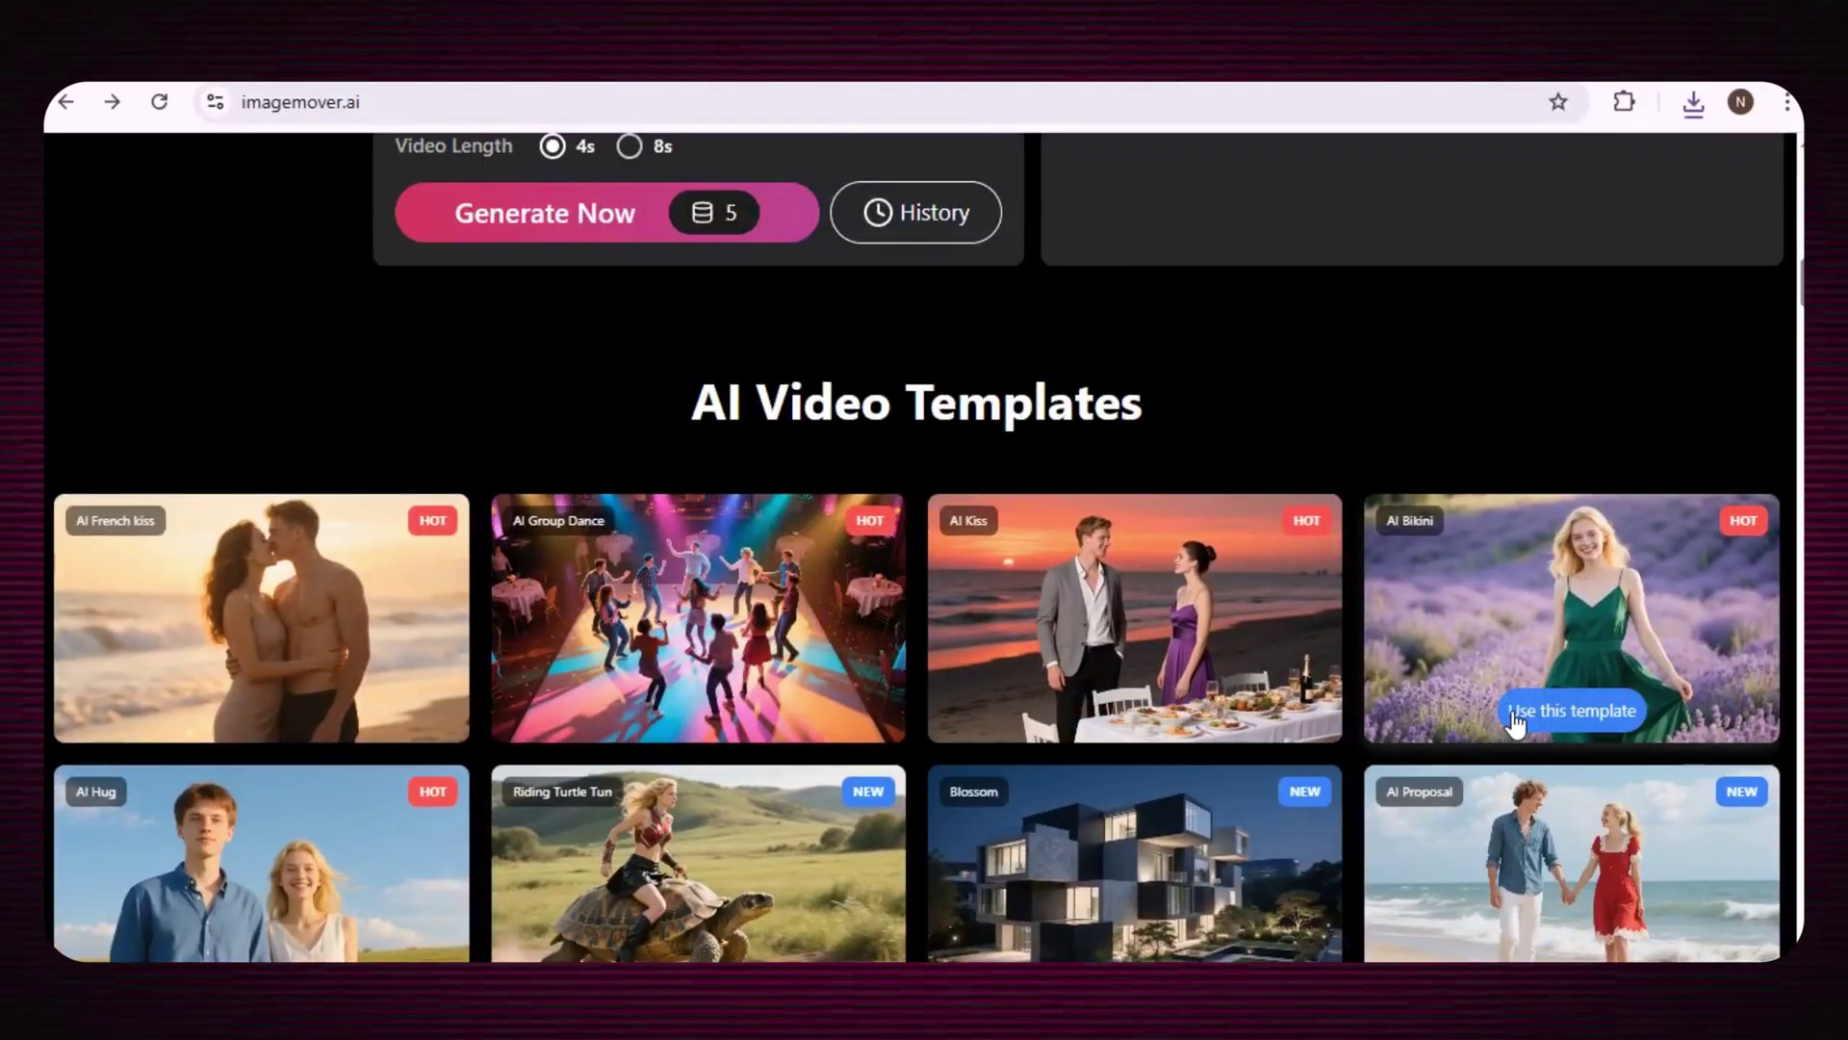
Step: Apply the AI Bikini template and upload the throne-portrait photo to animate
{"action": "left_click", "coordinate": [1569, 712]}
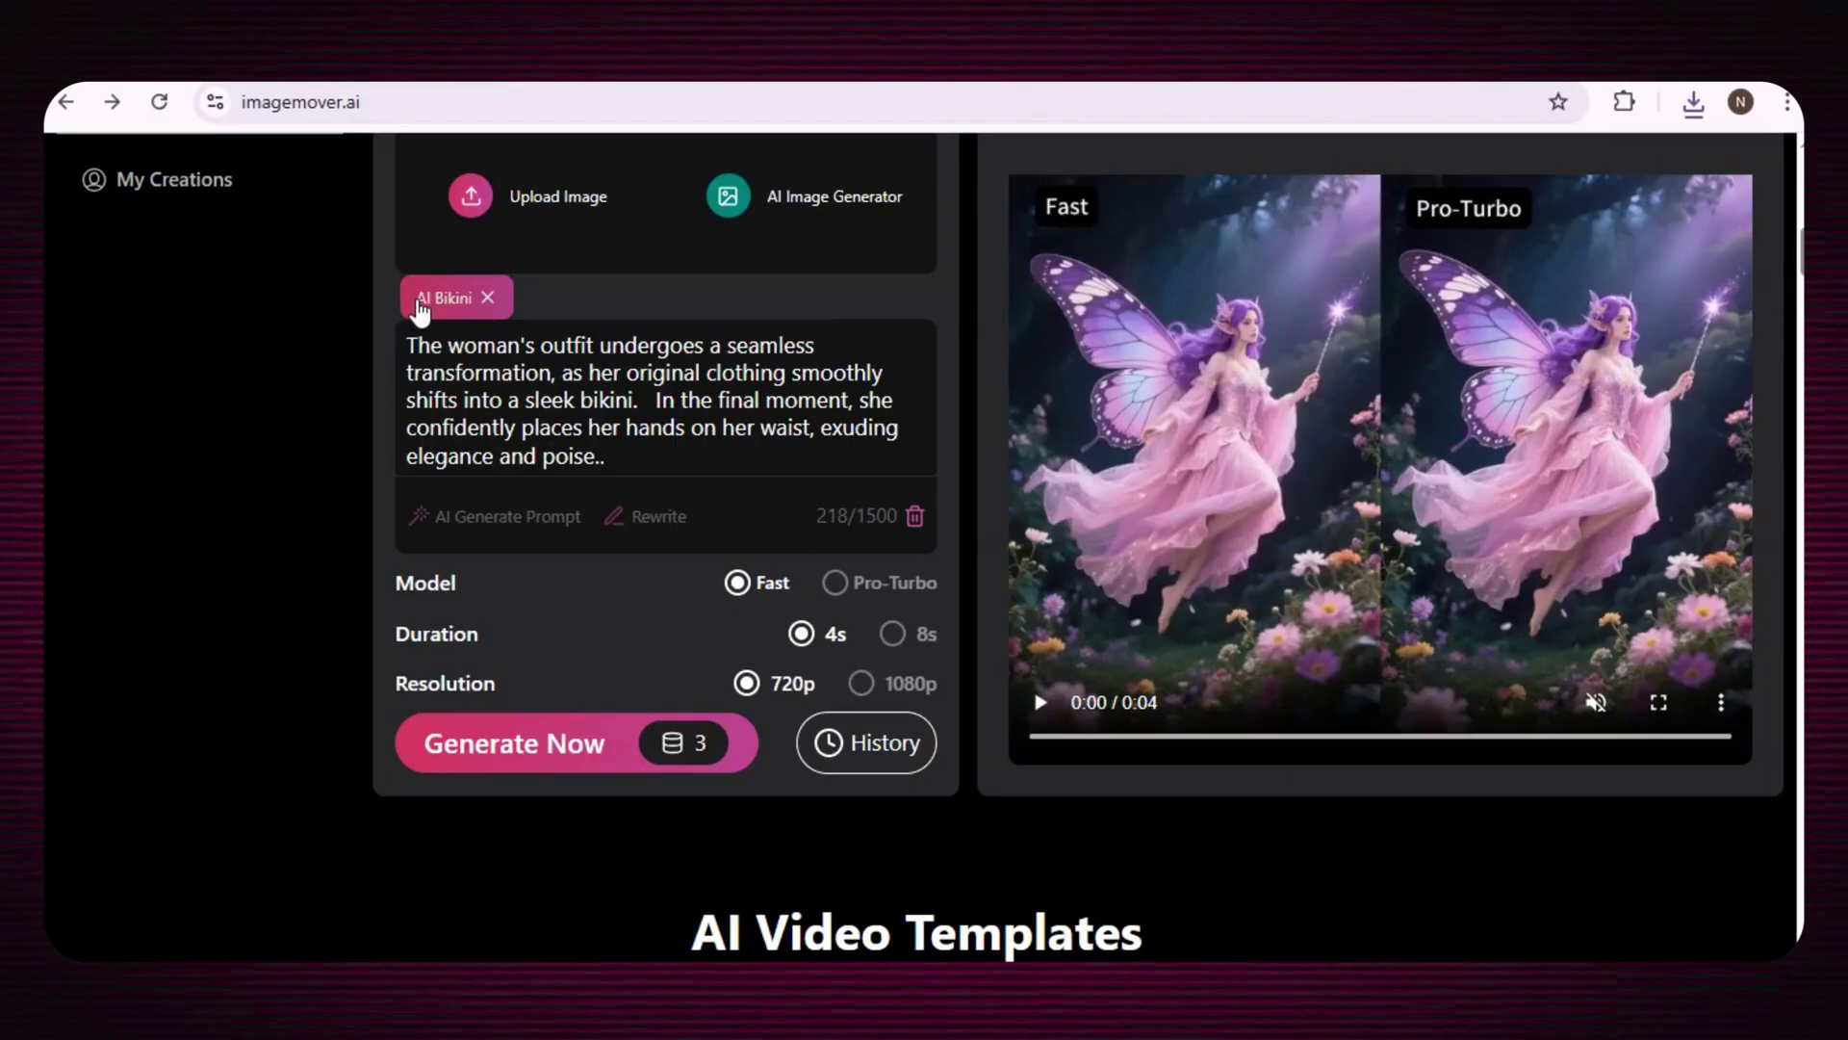
{"action": "scroll", "coordinate": [621, 404], "scroll_direction": "up", "scroll_amount": 3}
{"action": "scroll", "coordinate": [452, 551], "scroll_direction": "up", "scroll_amount": 1}
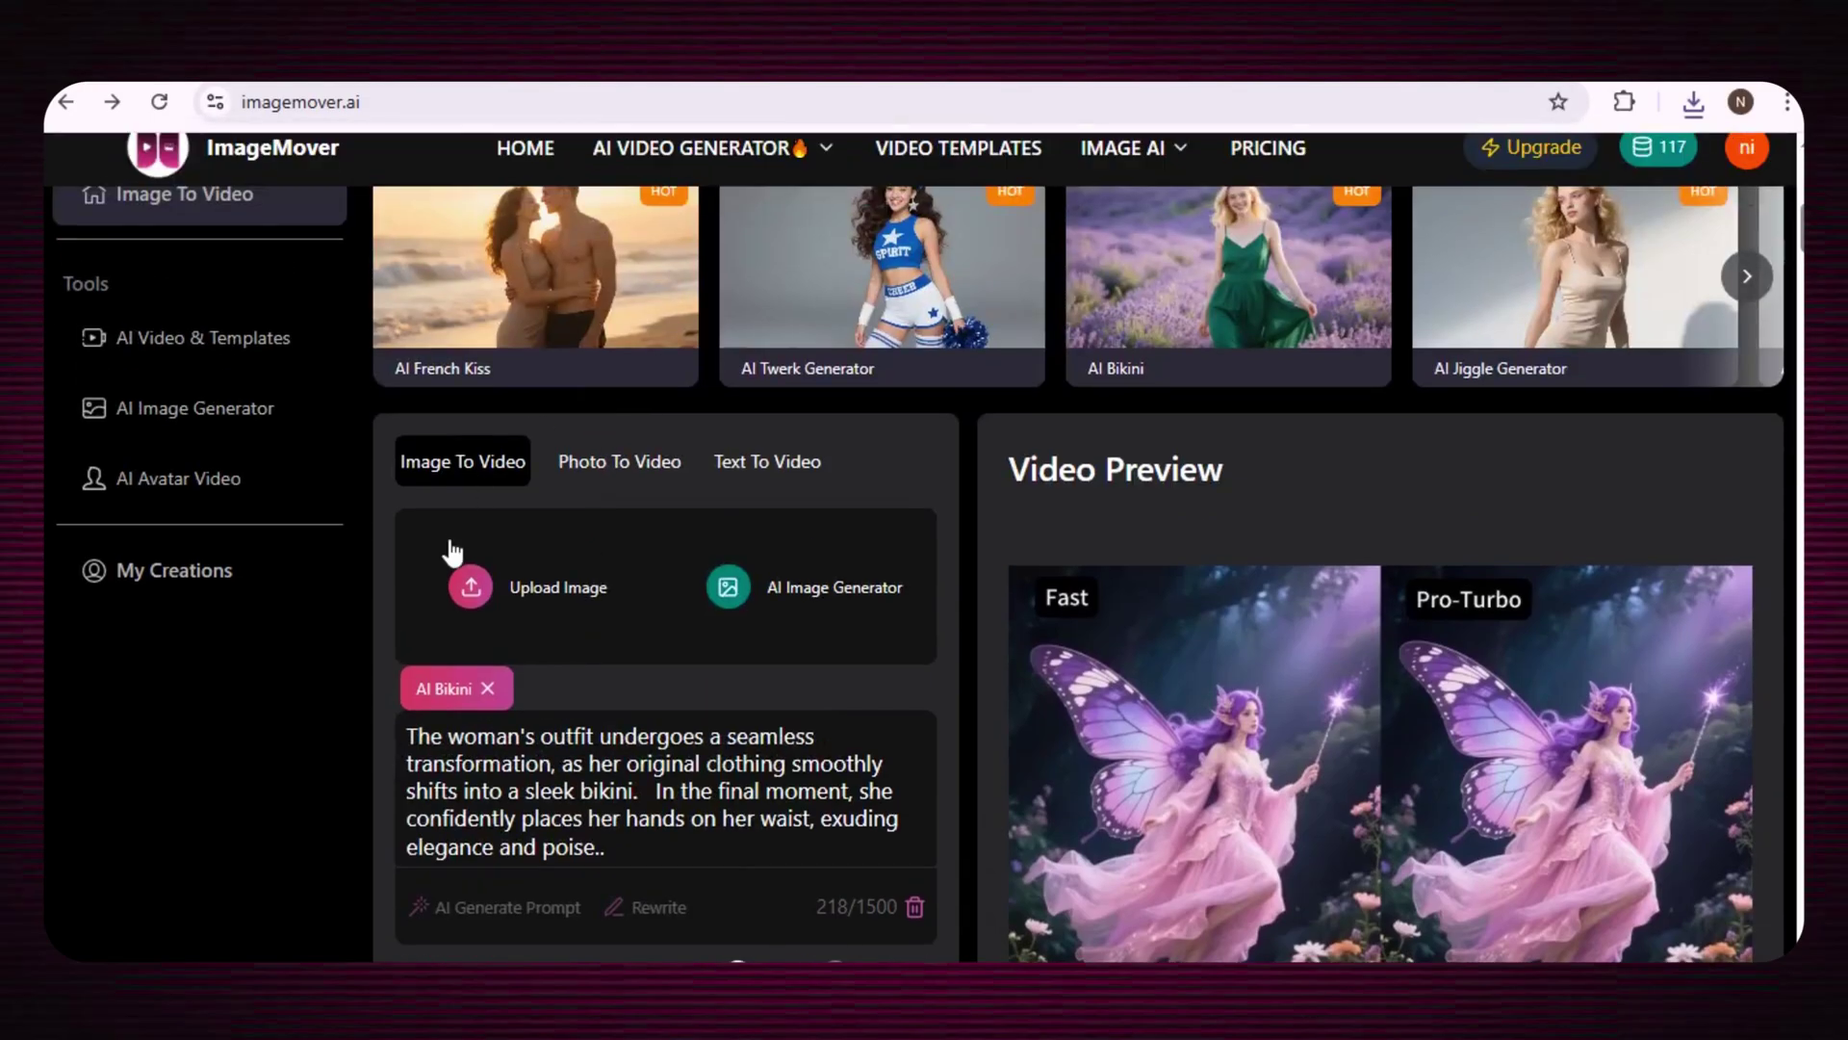
{"action": "left_click", "coordinate": [498, 601]}
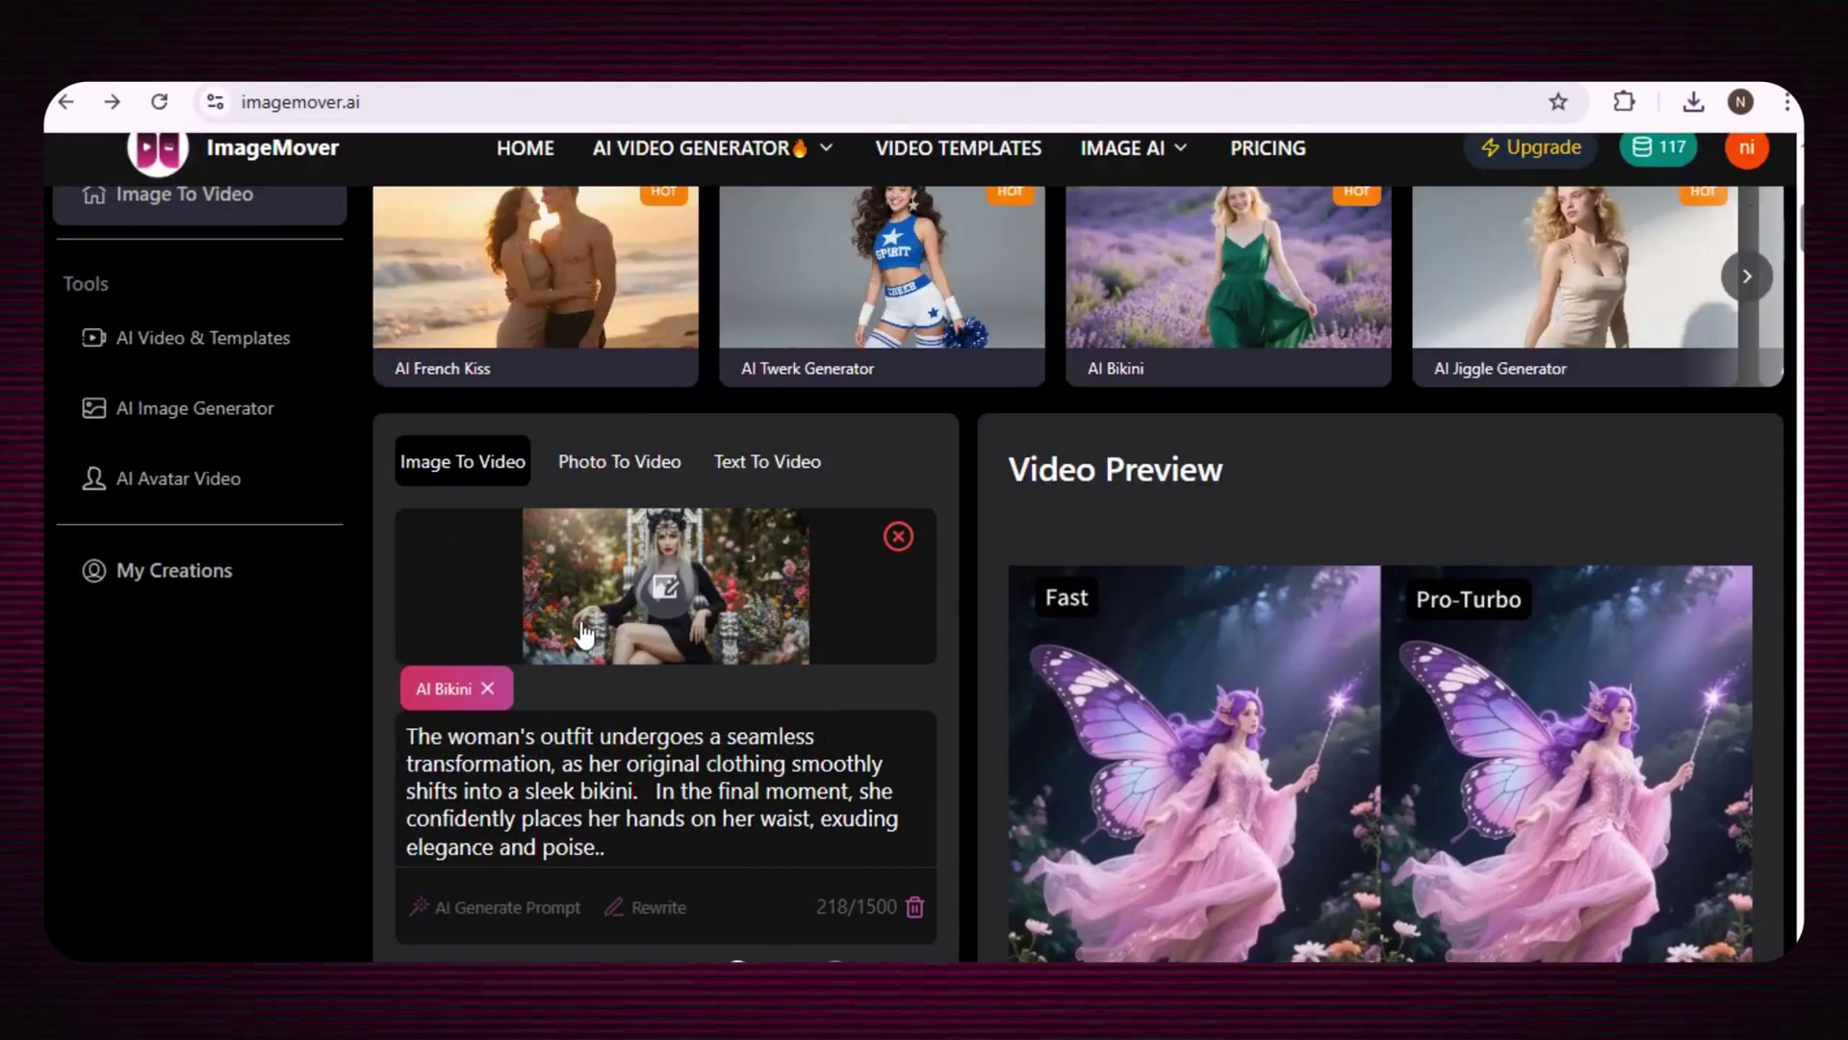
{"action": "scroll", "coordinate": [603, 630], "scroll_direction": "down", "scroll_amount": 3}
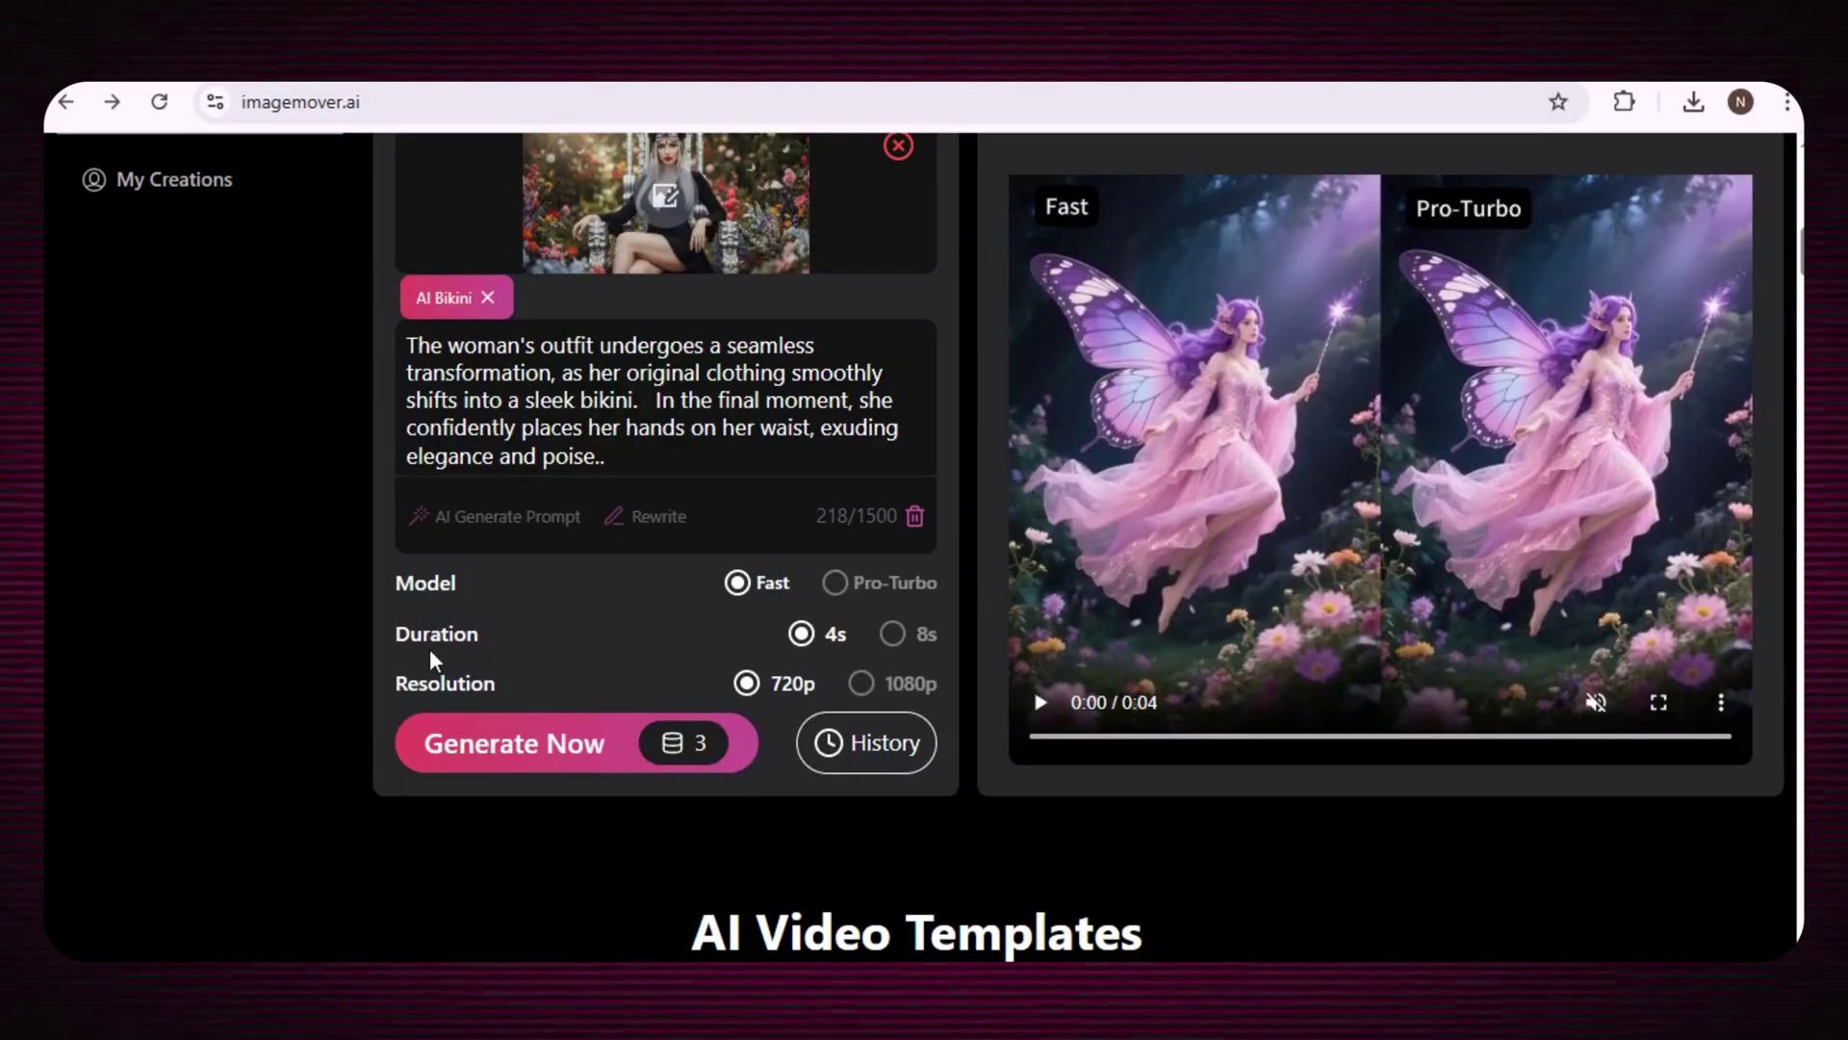
Step: Generate the AI Bikini outfit-change video and replay it in the preview
{"action": "left_click", "coordinate": [546, 743]}
{"action": "scroll", "coordinate": [1362, 549], "scroll_direction": "up", "scroll_amount": 1}
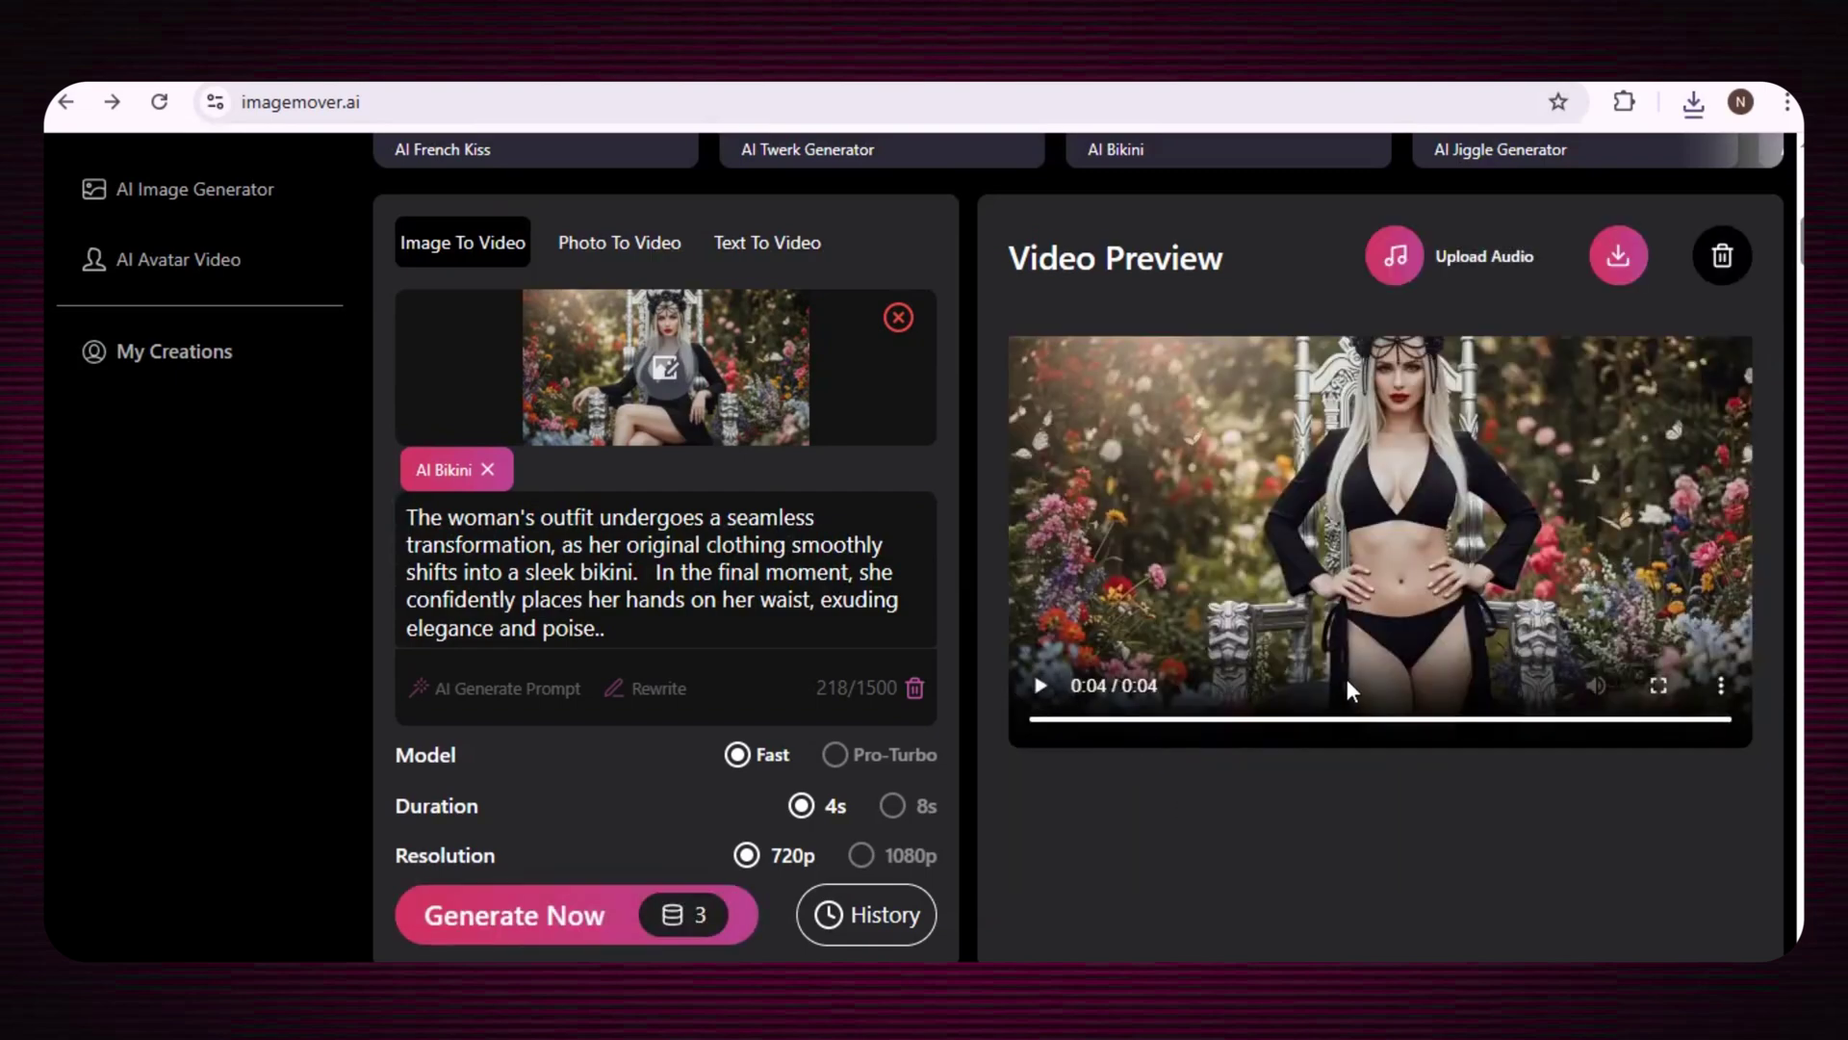
{"action": "left_click", "coordinate": [1041, 687]}
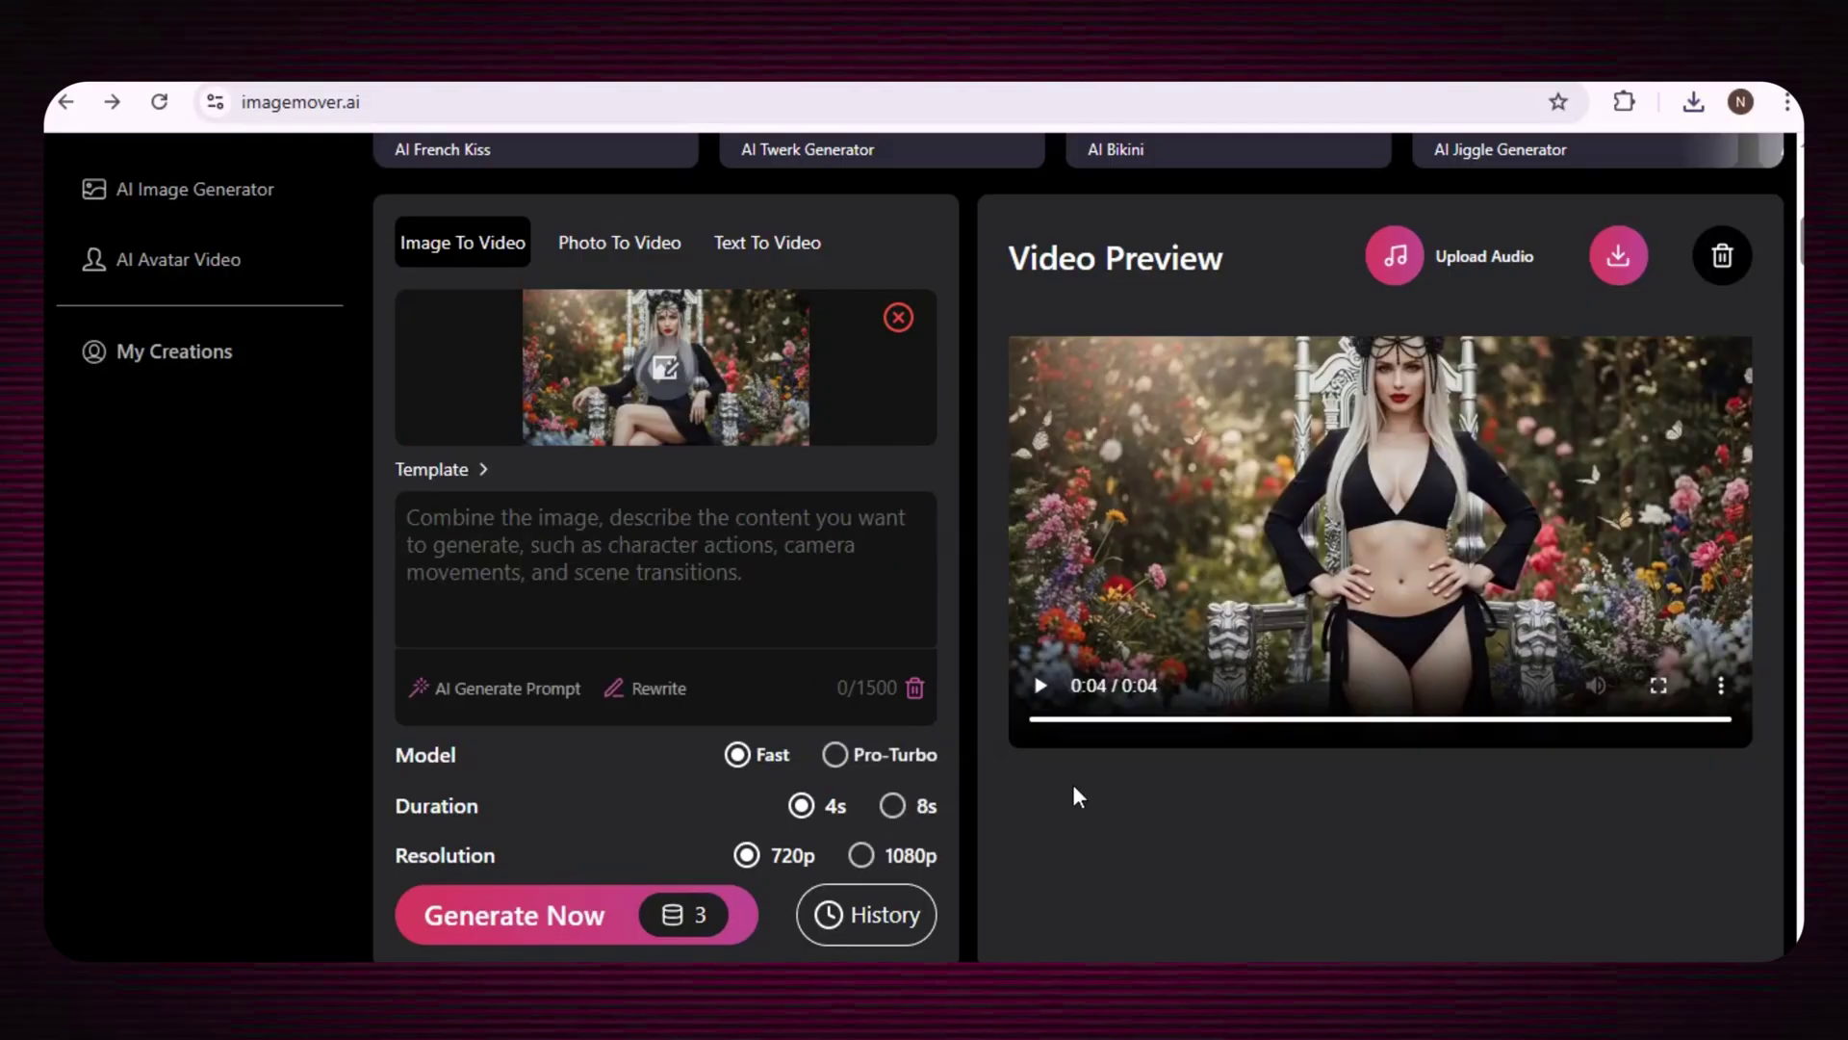
{"action": "scroll", "coordinate": [1073, 788], "scroll_direction": "down", "scroll_amount": 3}
{"action": "scroll", "coordinate": [1072, 792], "scroll_direction": "down", "scroll_amount": 2}
{"action": "scroll", "coordinate": [1073, 793], "scroll_direction": "down", "scroll_amount": 2}
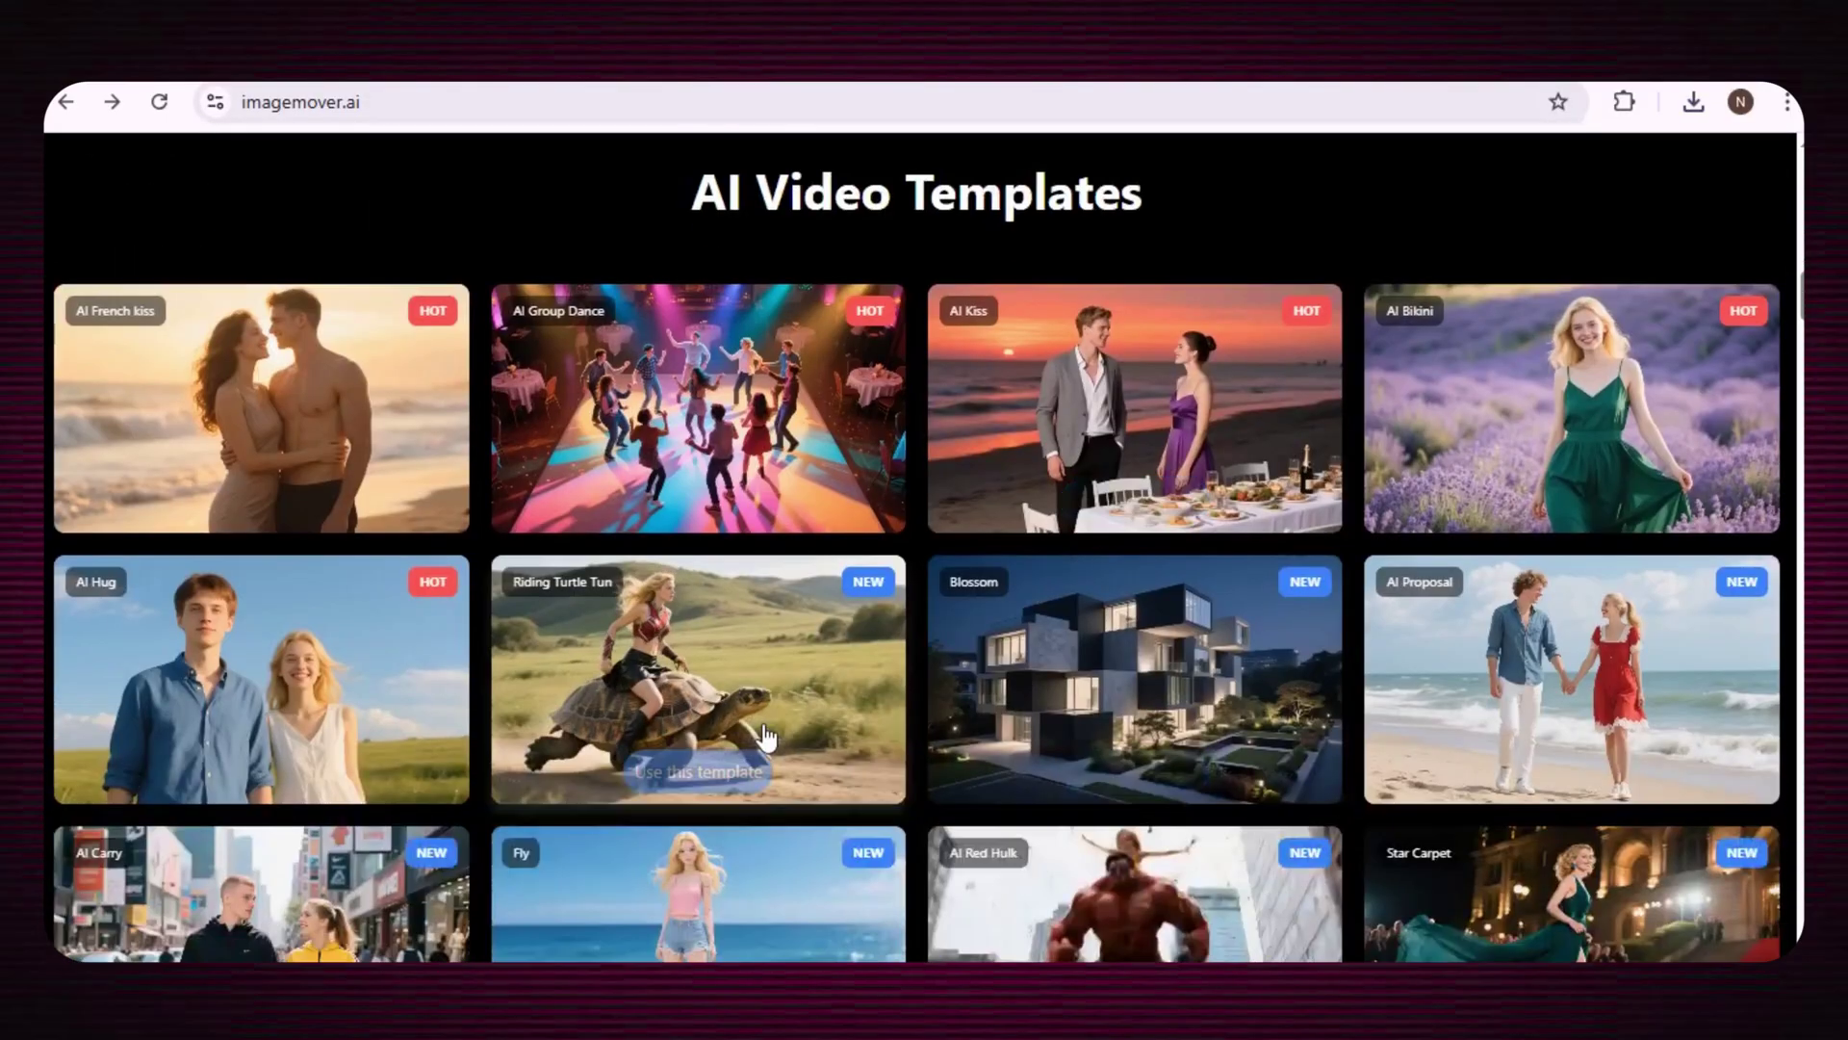
{"action": "scroll", "coordinate": [755, 746], "scroll_direction": "down", "scroll_amount": 1}
{"action": "mouse_move", "coordinate": [1136, 289]}
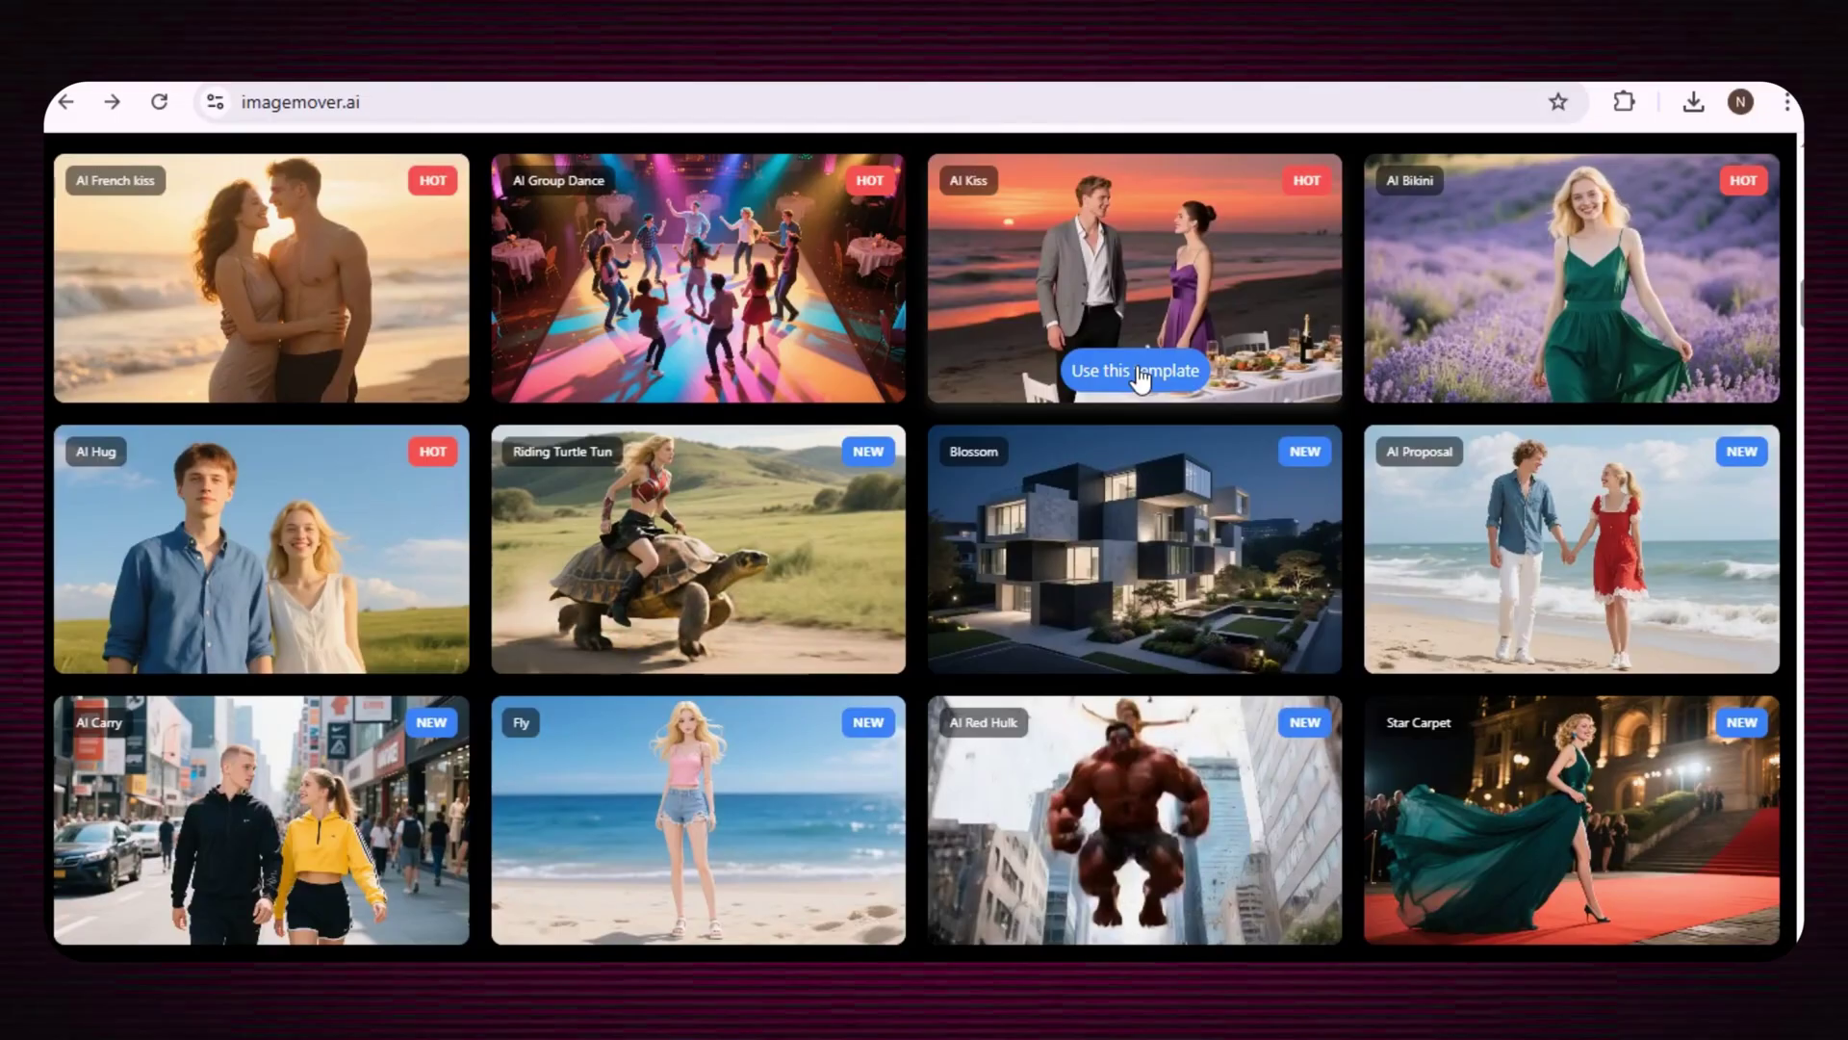
Step: Start a new video with the AI Kiss template from the templates gallery
{"action": "left_click", "coordinate": [1140, 376]}
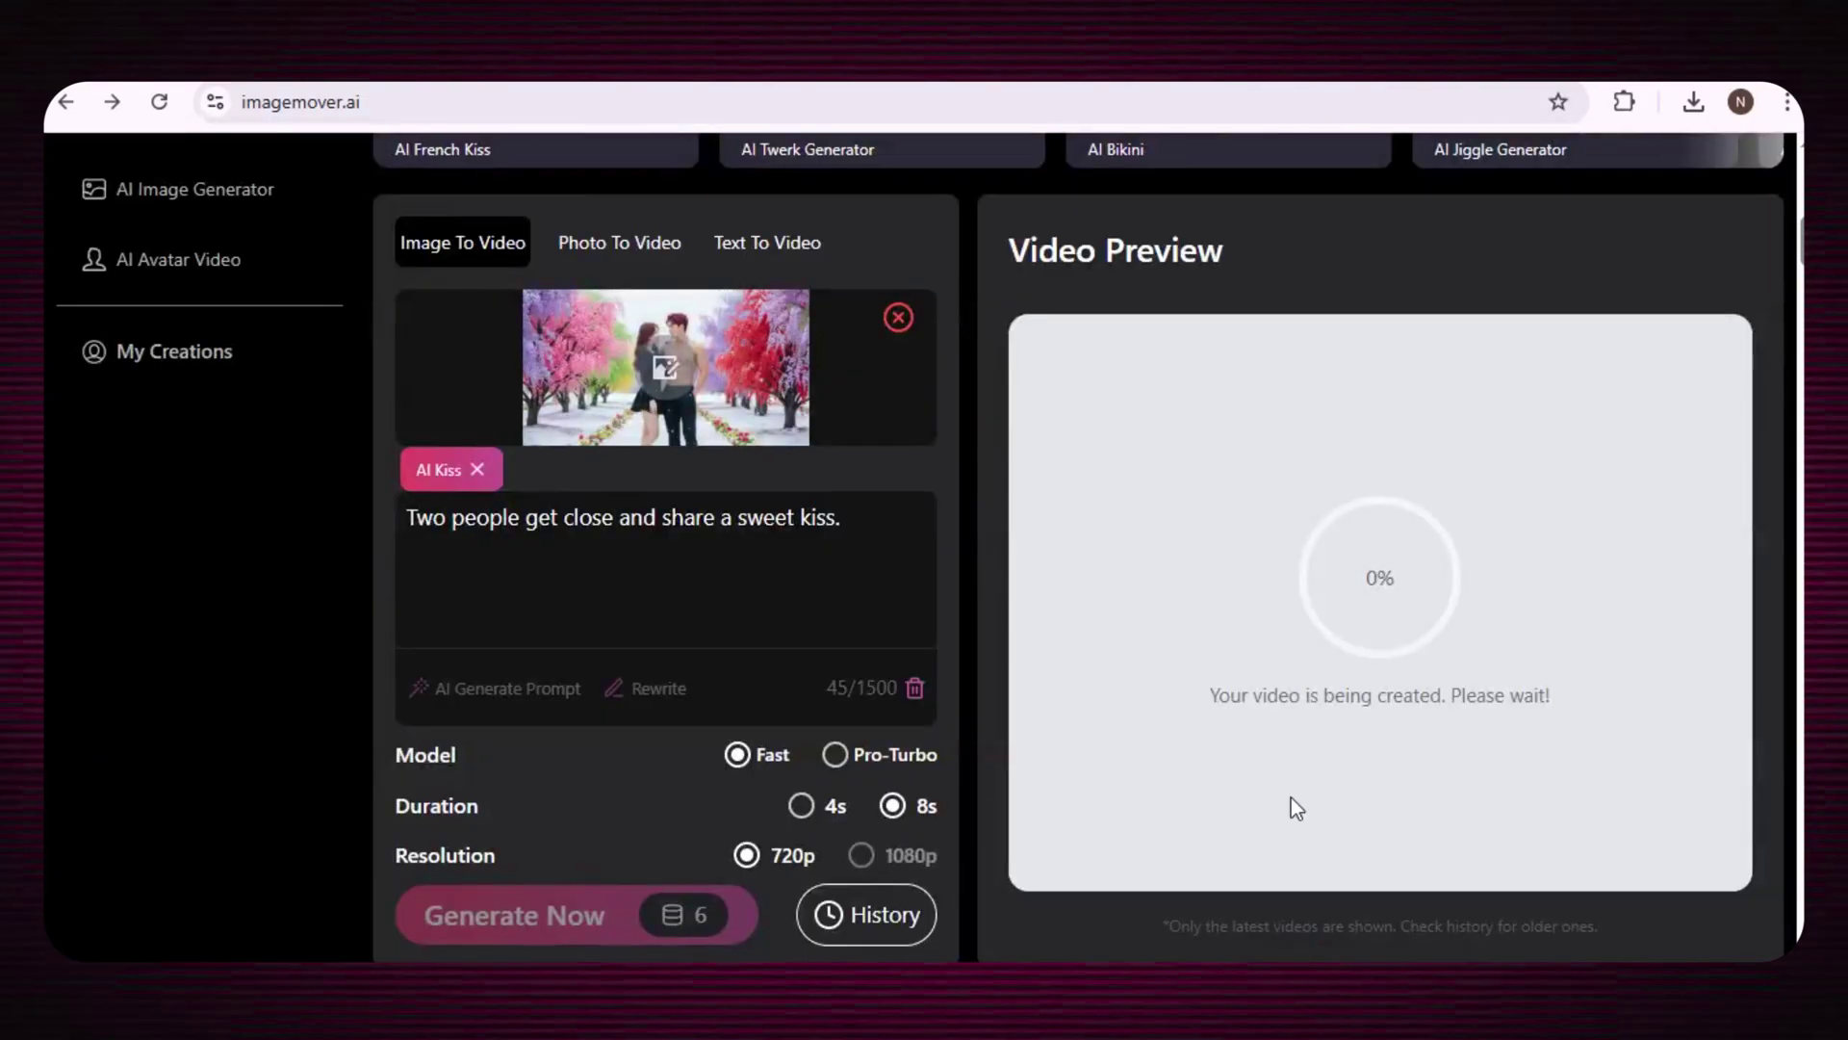